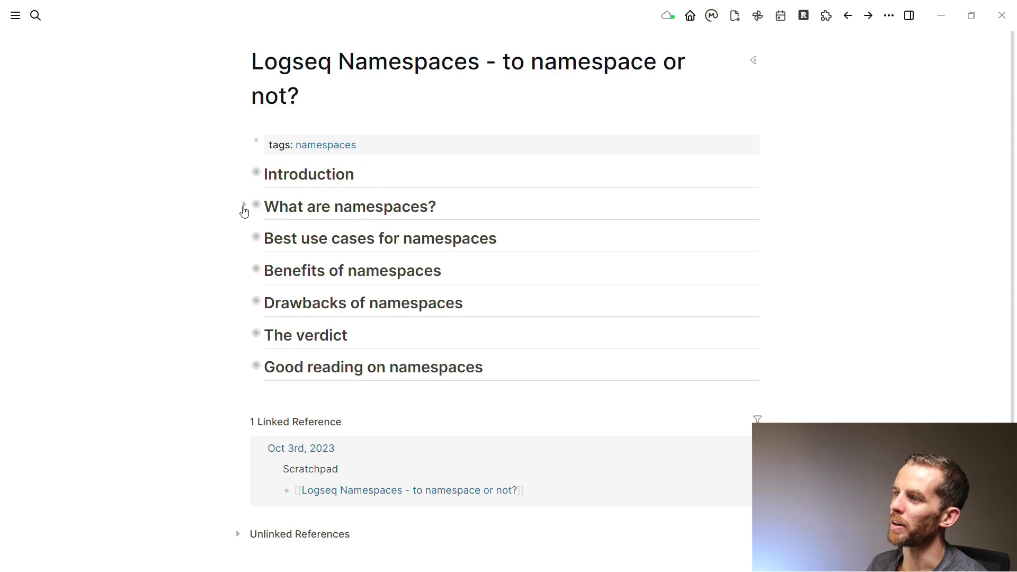
Step: Expand 'What are namespaces?' to reveal the backslash versus forward slash notes and Projects link
left_click(245, 206)
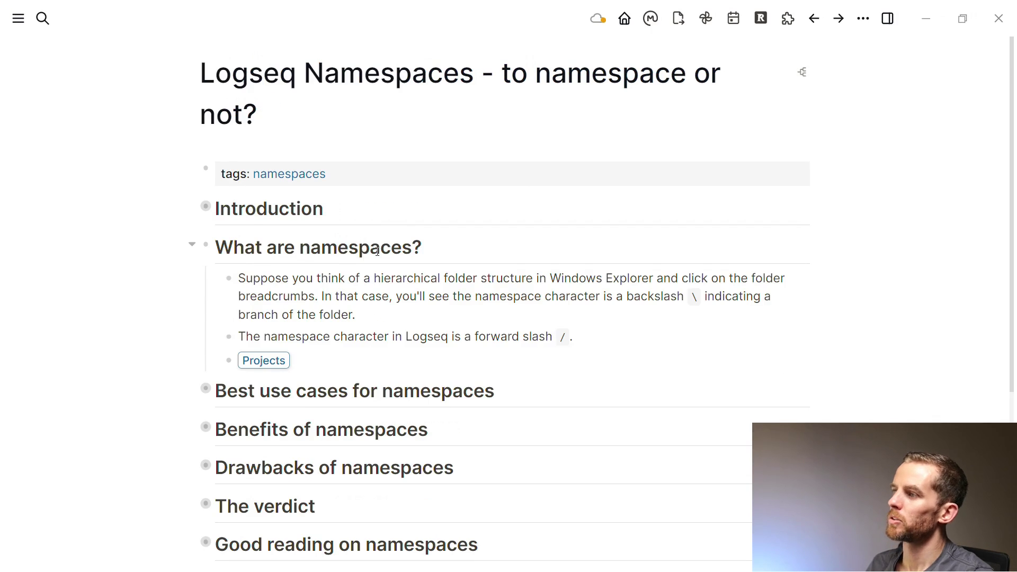
scroll(371, 258, "down", 1)
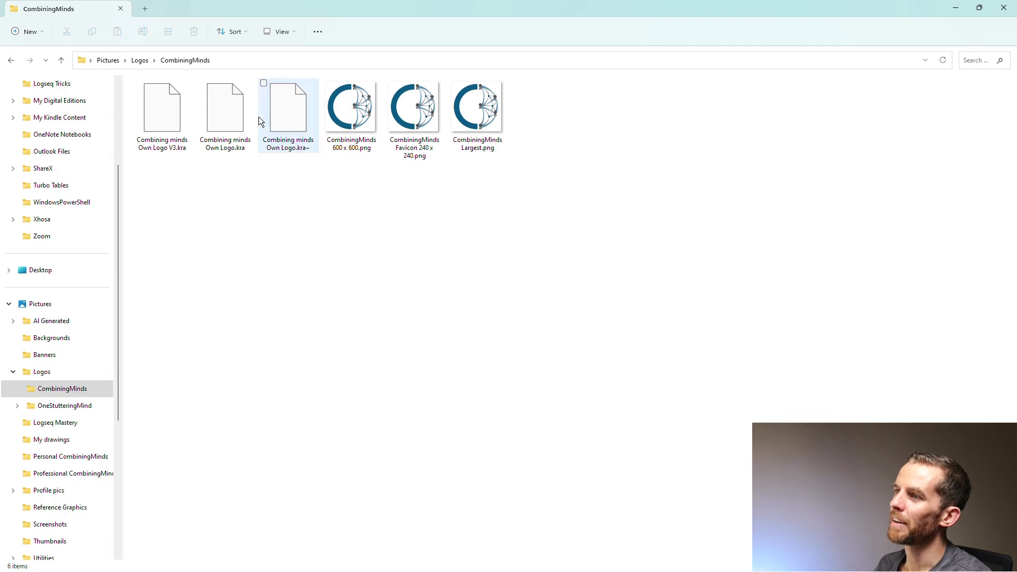
Step: Show the CombiningMinds folder's full backslash-separated path in File Explorer, then return to Logseq
left_click(285, 60)
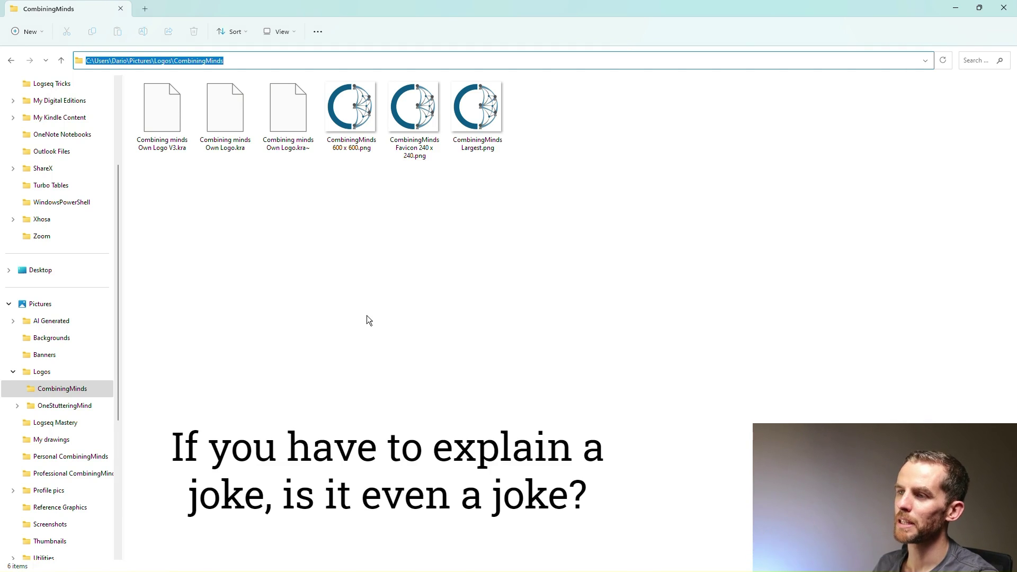
key("alt+Tab")
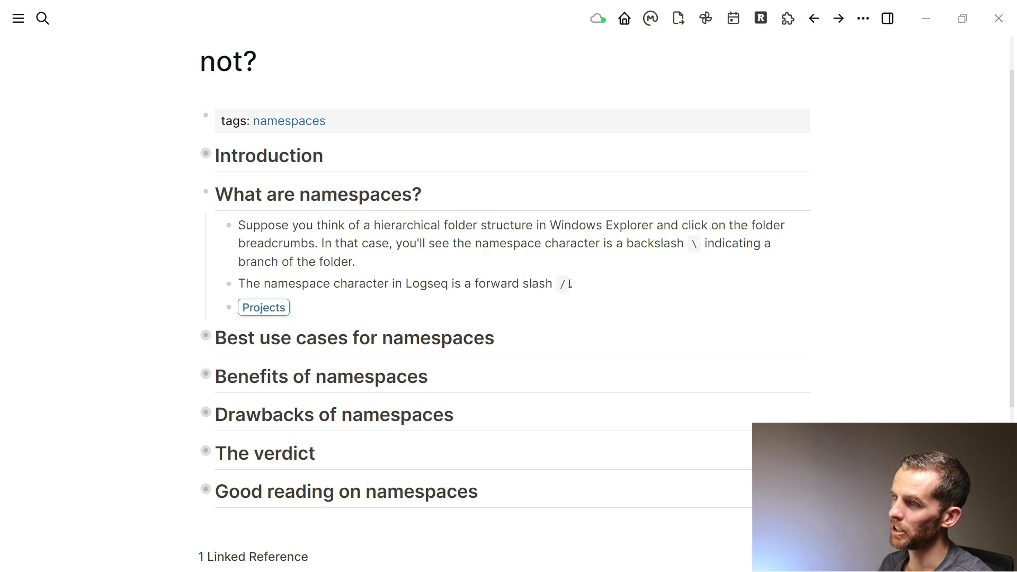
Step: Open the Projects page, browse its hierarchy, and open Projects/Logseq Mastery/Tutorials
left_click(271, 310)
scroll(301, 257, "down", 2)
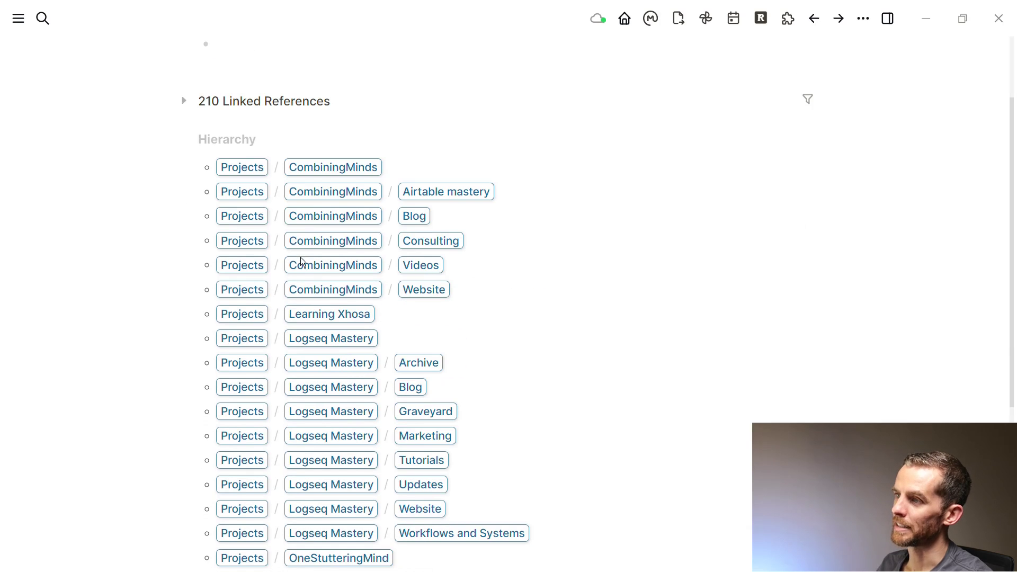
left_click(279, 171)
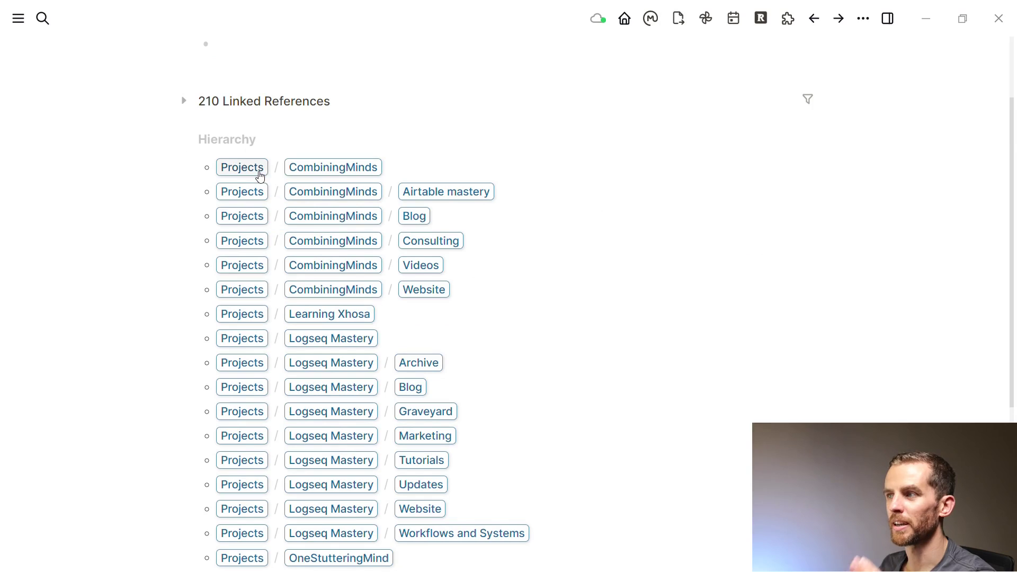
scroll(316, 265, "down", 2)
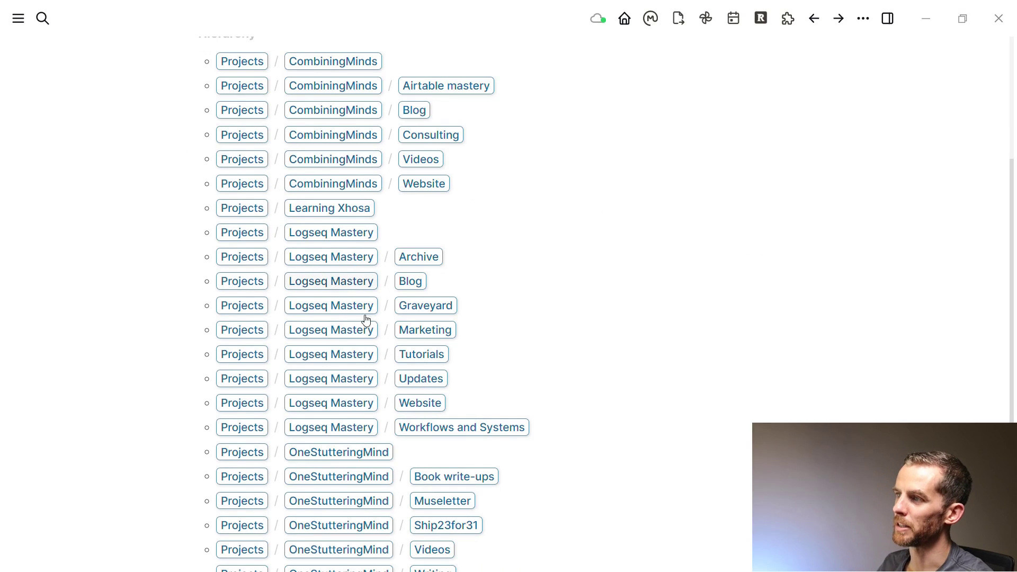
left_click(430, 359)
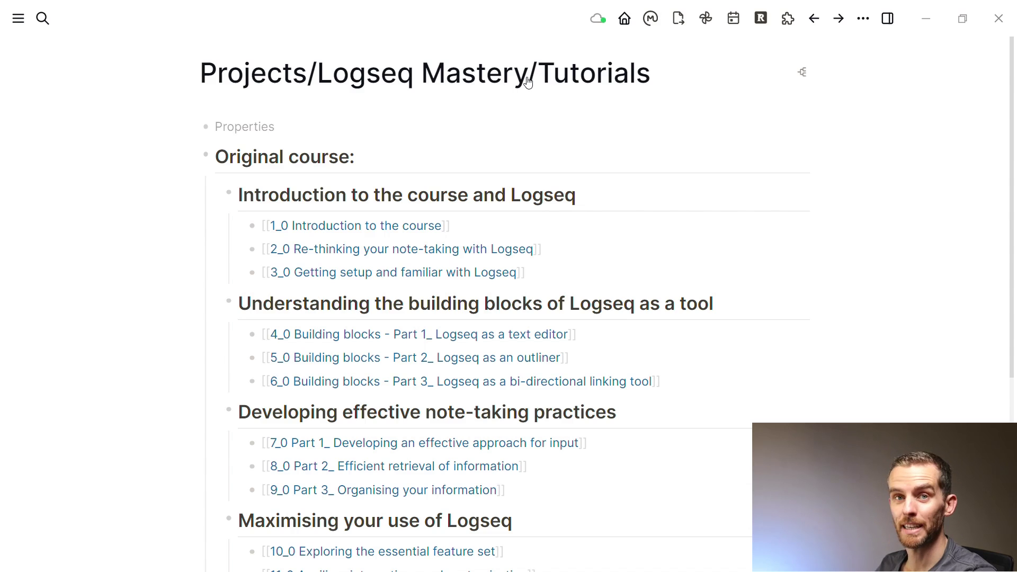
Step: Navigate back from Tutorials to the Projects page
left_click(809, 32)
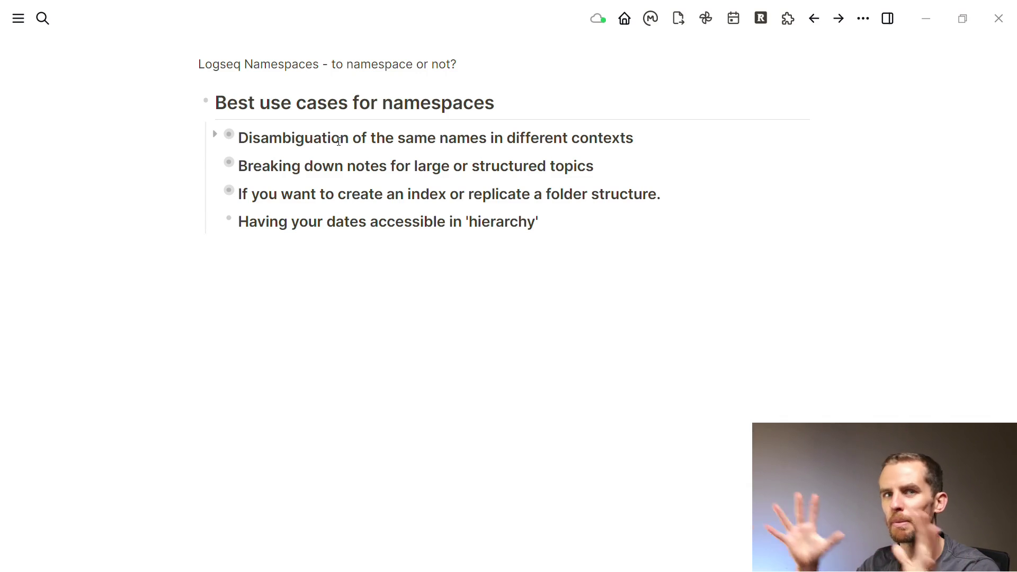
Step: Expand Disambiguation, then 'Some helpful examples', then the Books examples
left_click(215, 135)
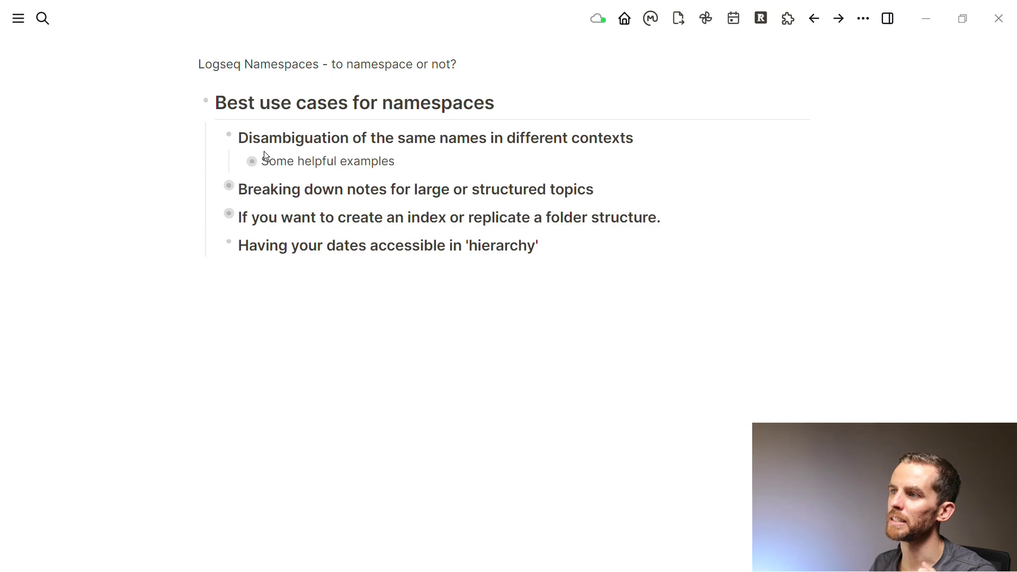
left_click(239, 162)
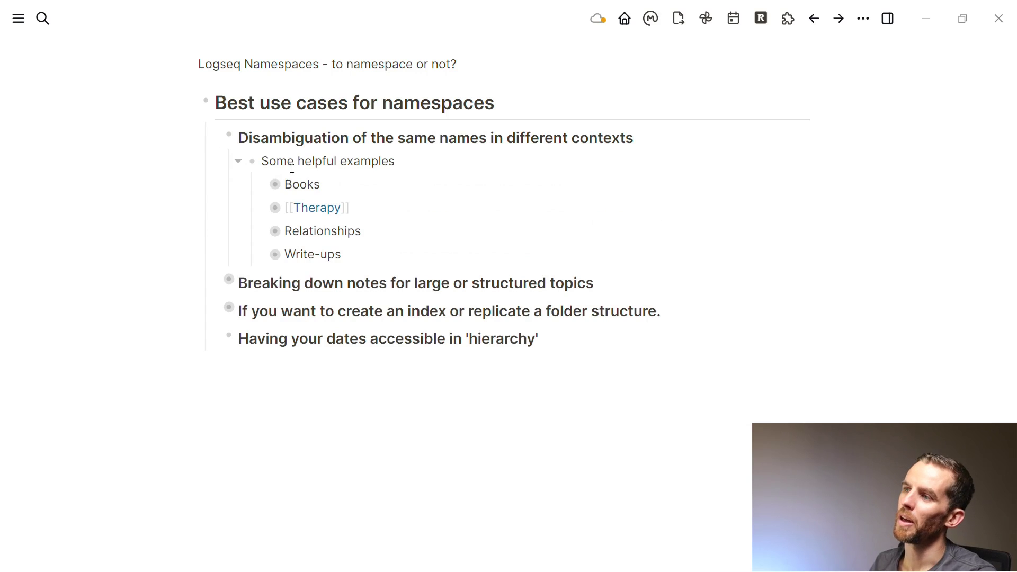
left_click(261, 188)
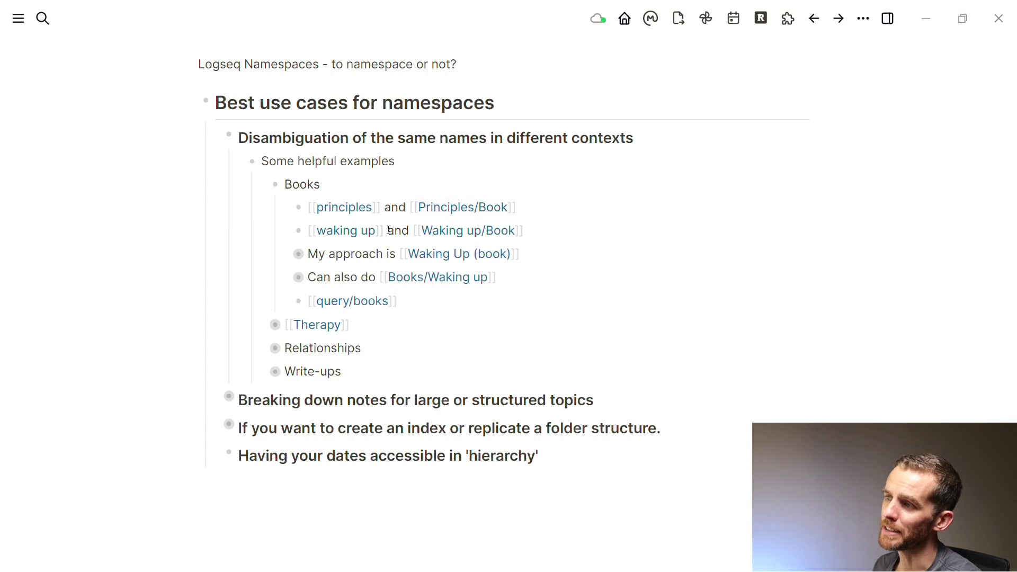
left_click(370, 233)
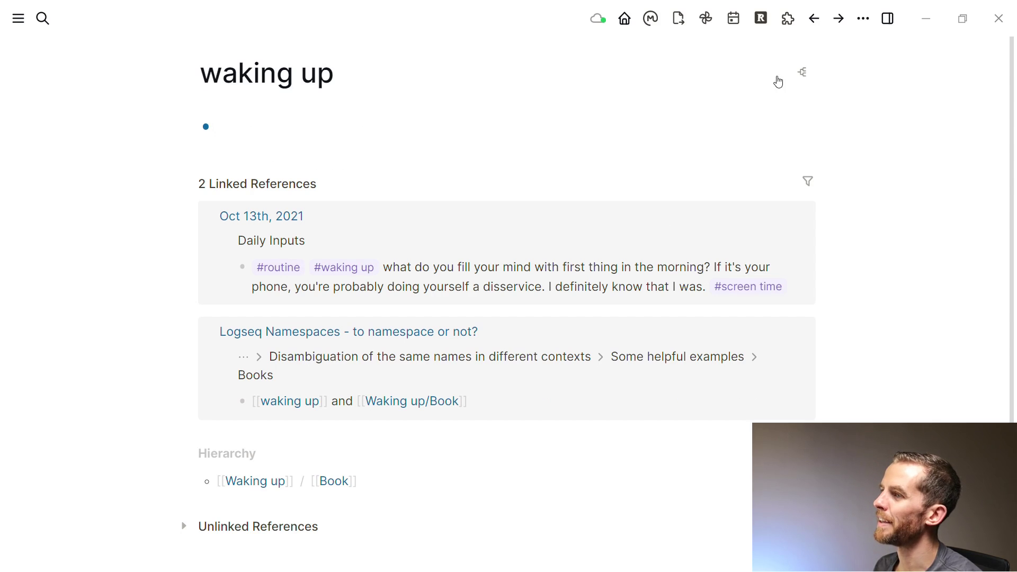
left_click(813, 19)
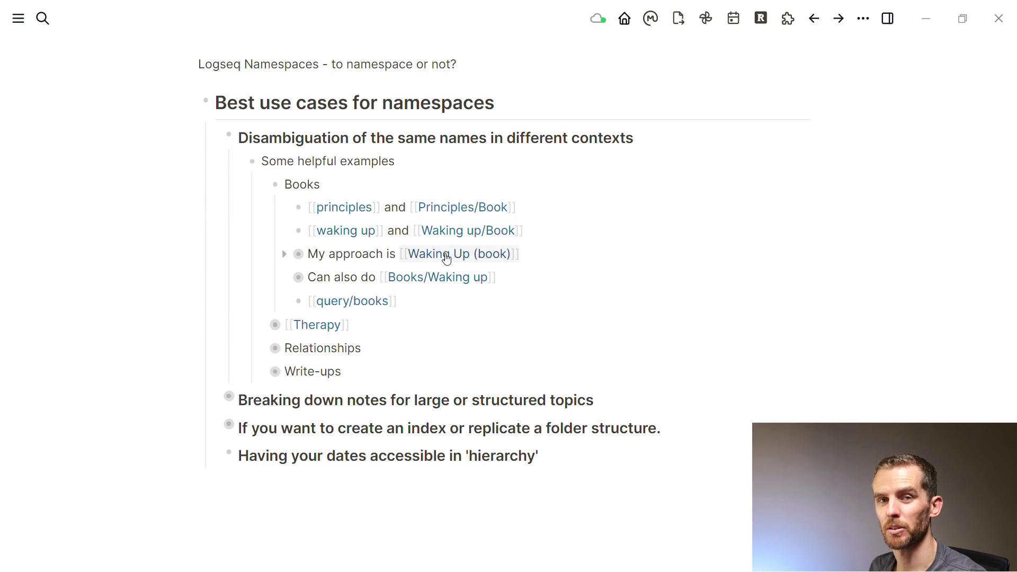
Step: Briefly expand 'My approach is', expand Books/Waking up, and open Waking Up (book) in the sidebar
left_click(285, 256)
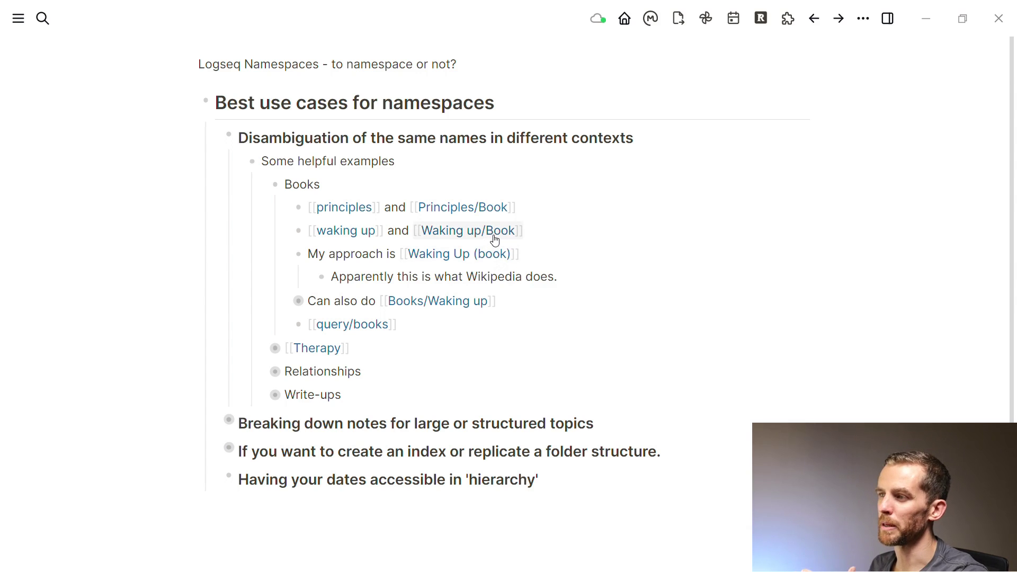
key("ctrl+Up")
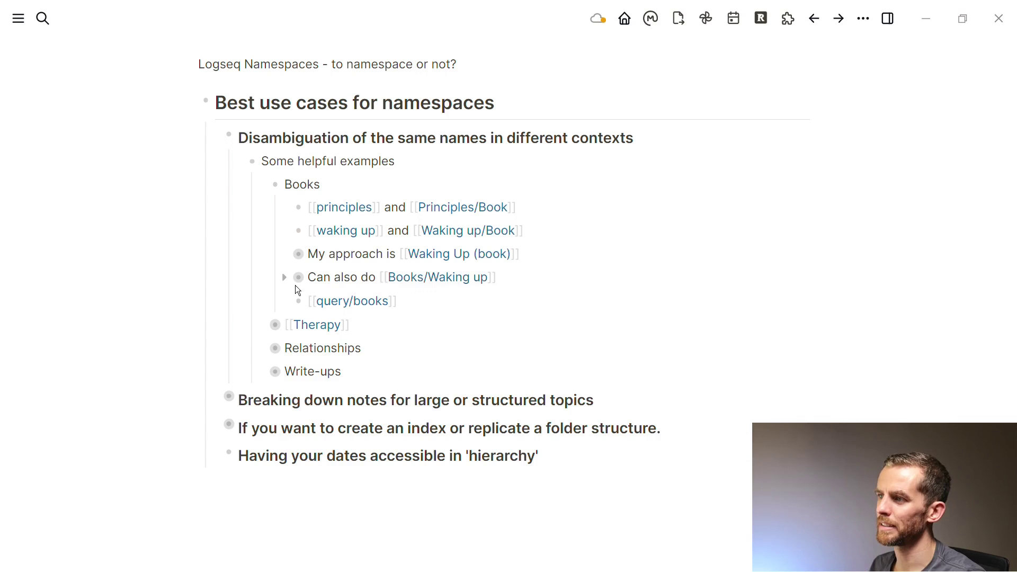
left_click(285, 278)
left_click(447, 303)
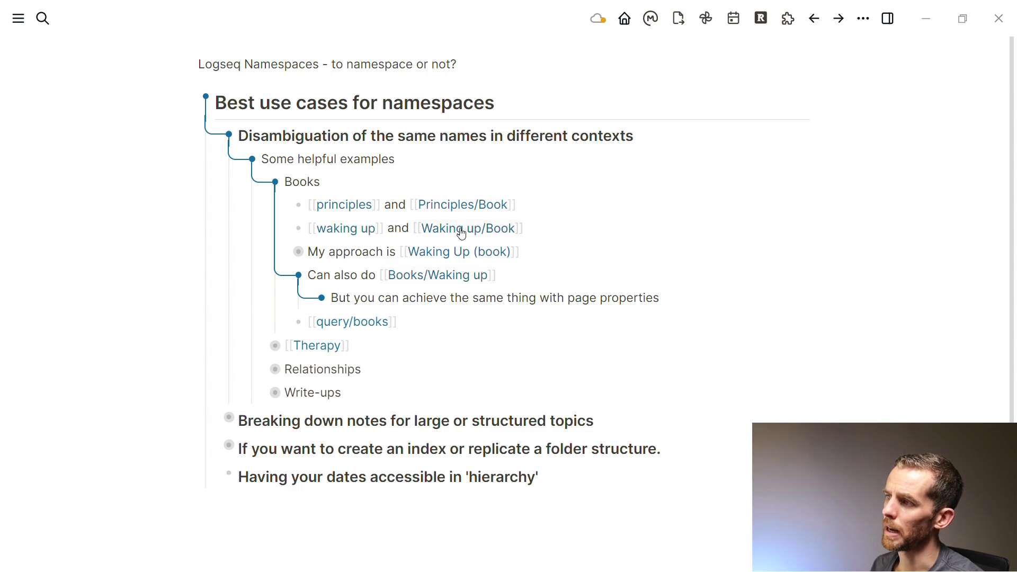
left_click(456, 255, "shift")
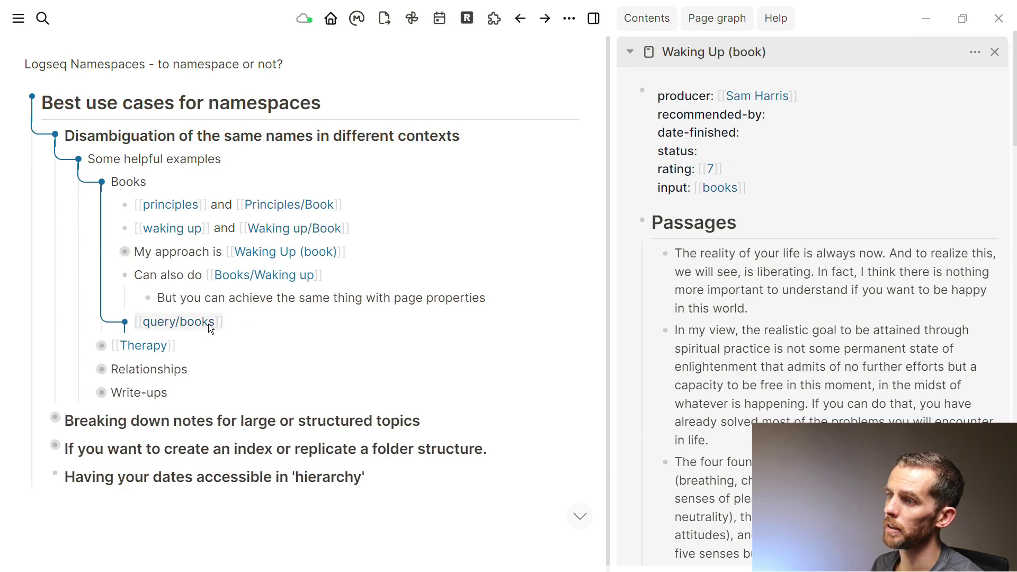
Step: Visit the query/books page, go back, and close the Waking Up (book) sidebar card
left_click(209, 324)
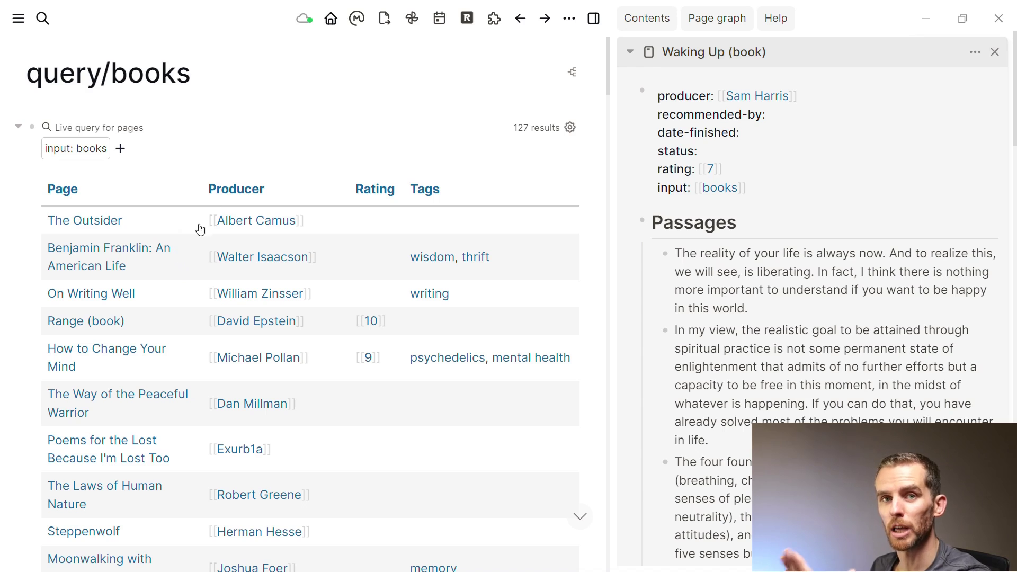
left_click(521, 21)
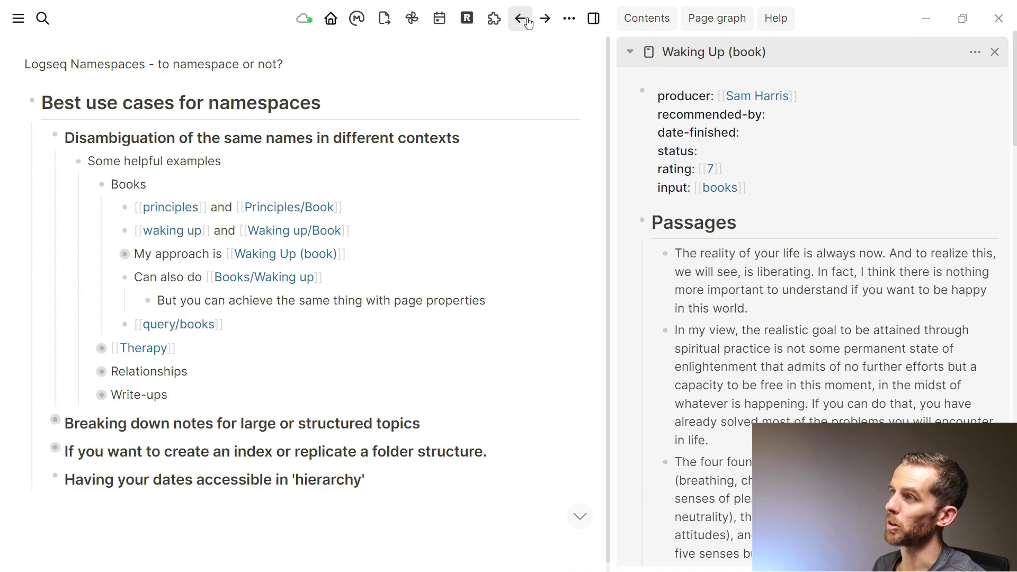
left_click(994, 51)
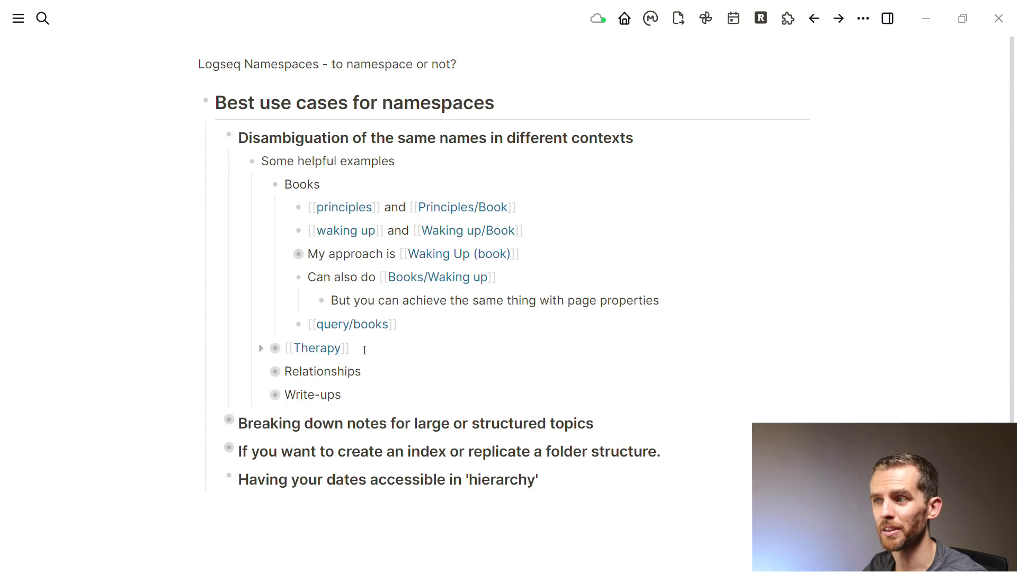
left_click(332, 348)
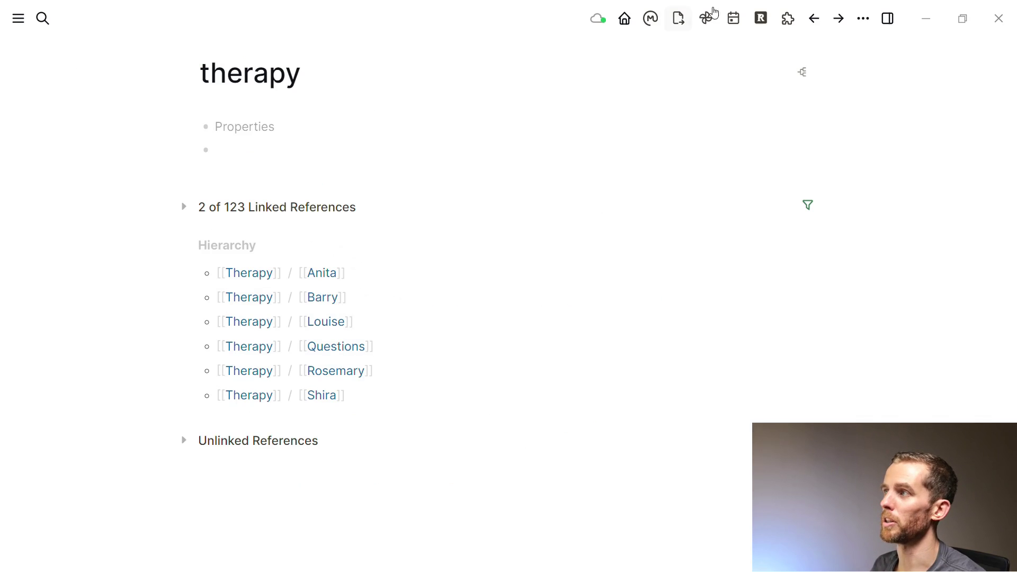
left_click(814, 19)
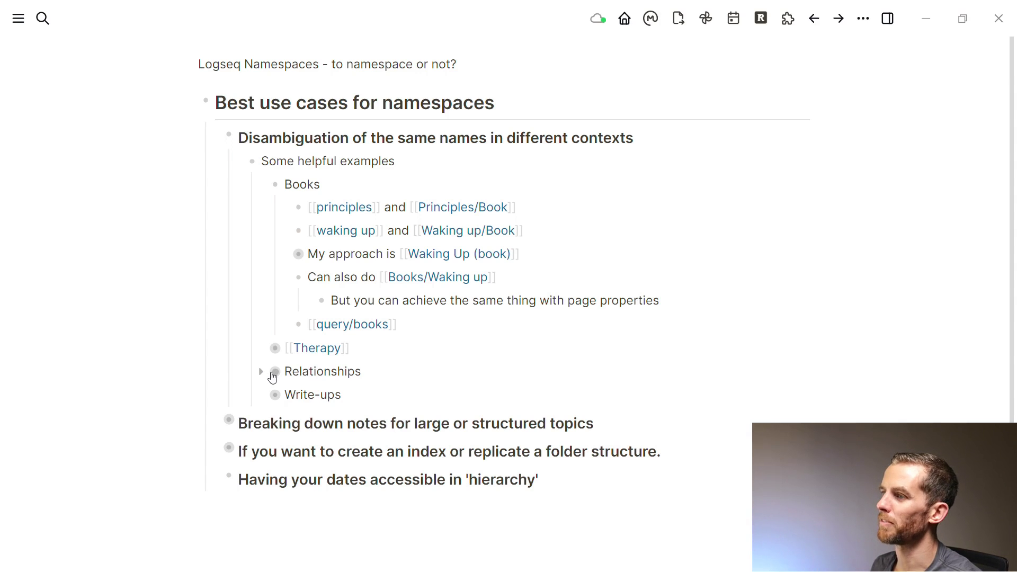
Step: Expand the Relationships and Write-ups examples and open the query/text page
left_click(262, 374)
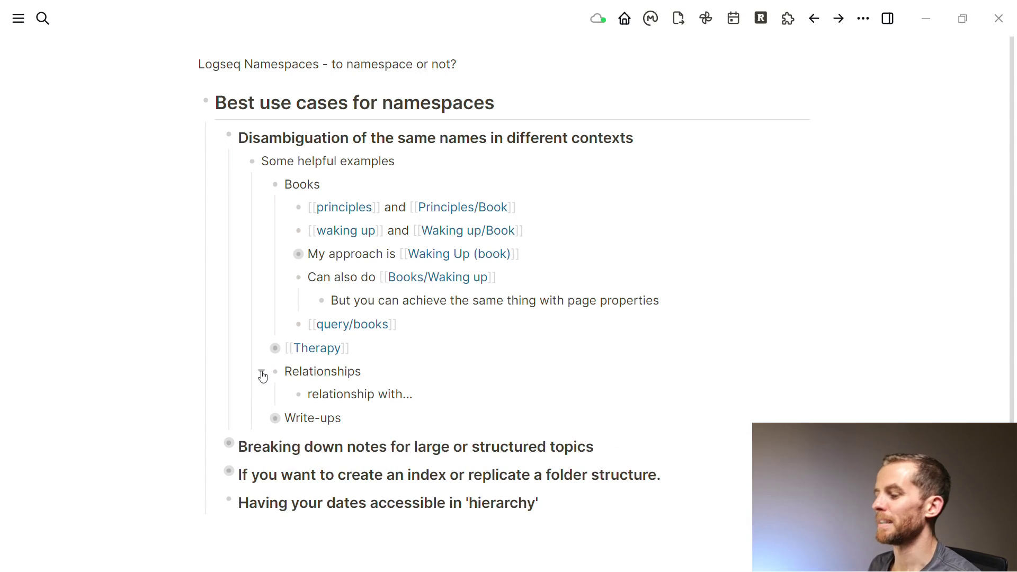
left_click(261, 419)
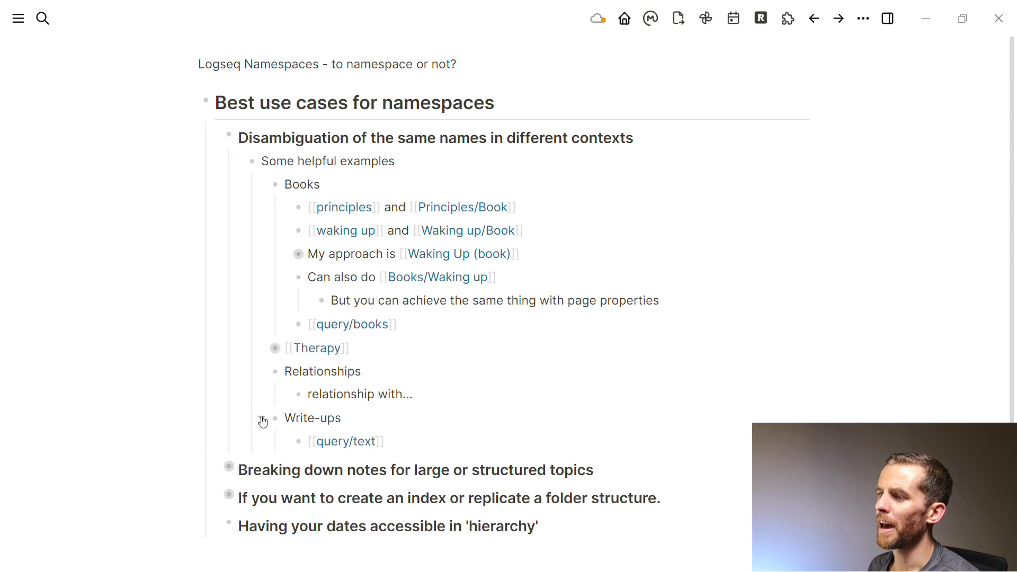
left_click(365, 445)
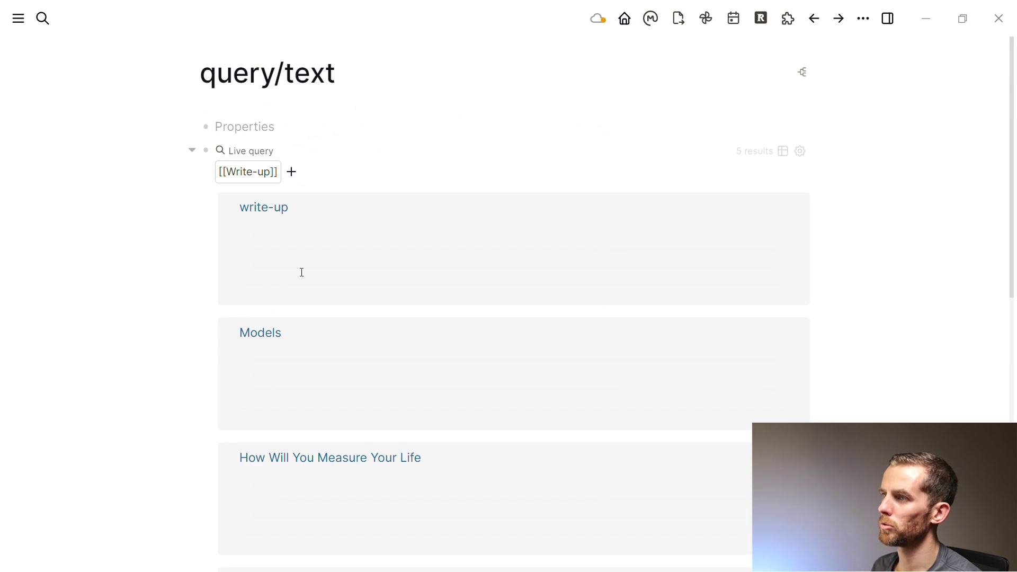
scroll(305, 235, "down", 10)
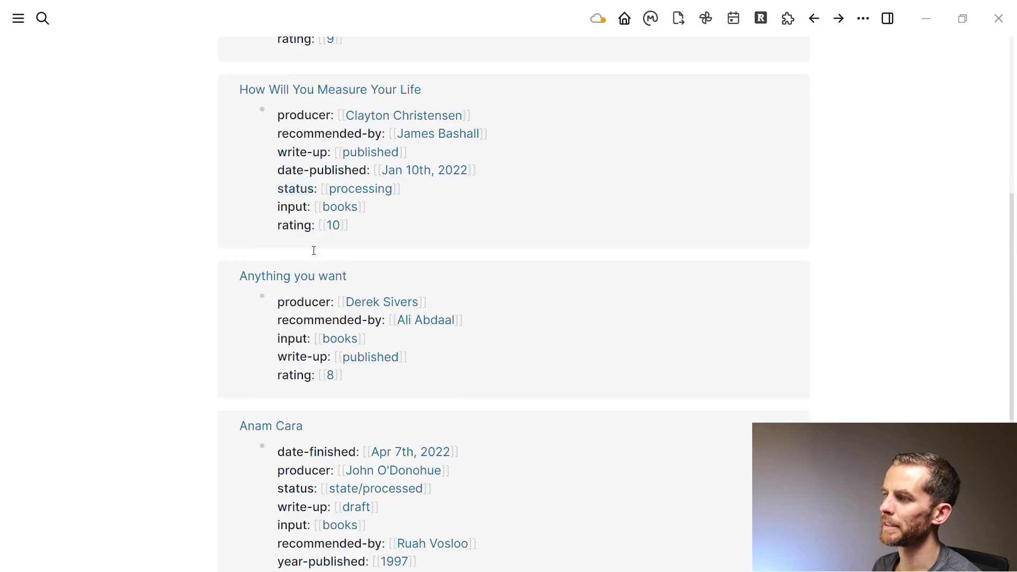
scroll(315, 257, "down", 2)
scroll(315, 297, "up", 5)
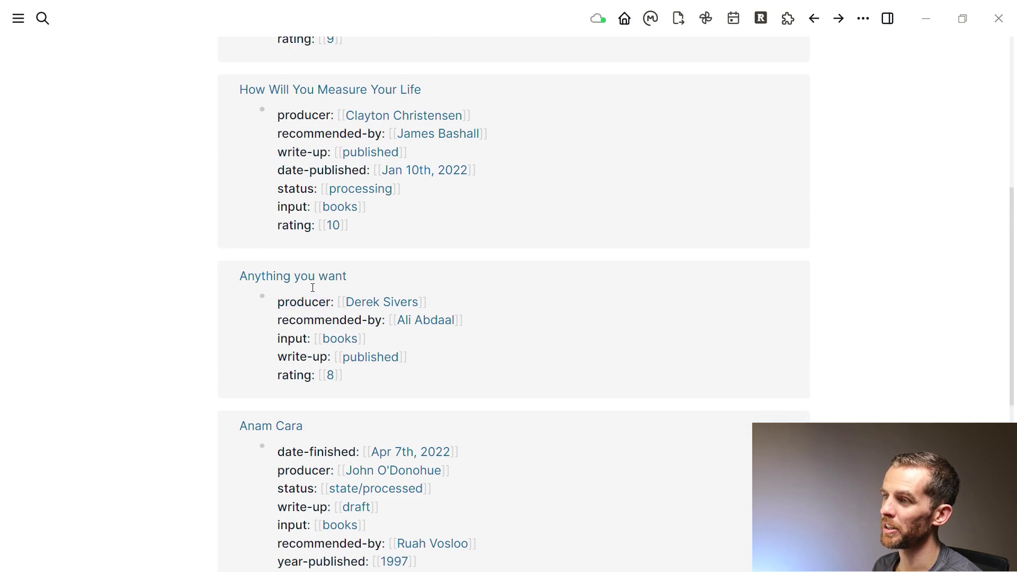
scroll(312, 305, "down", 2)
Step: Open Anam Cara and its Write-up sub-page, then return to the query/text results
left_click(294, 323)
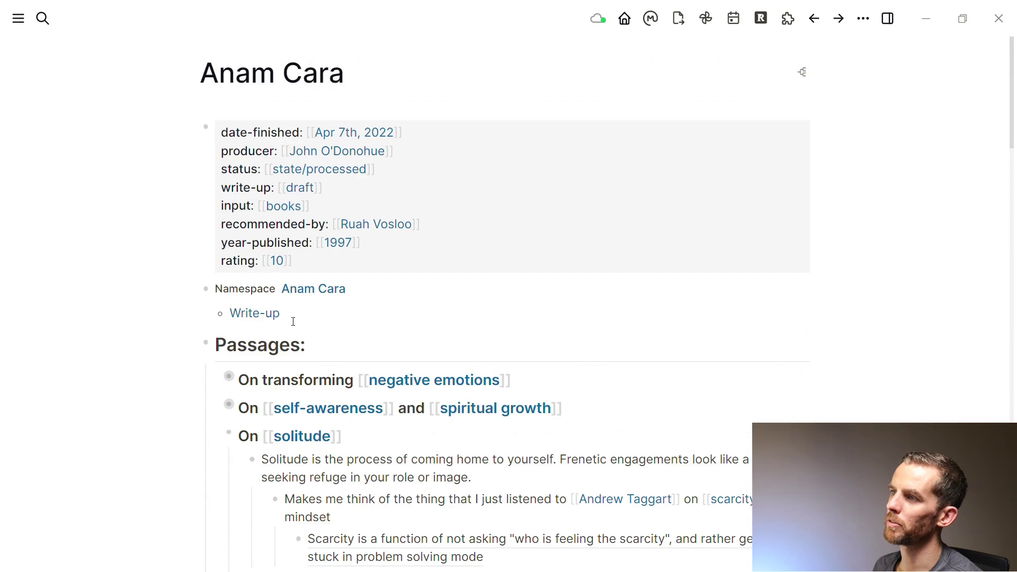
left_click(263, 320)
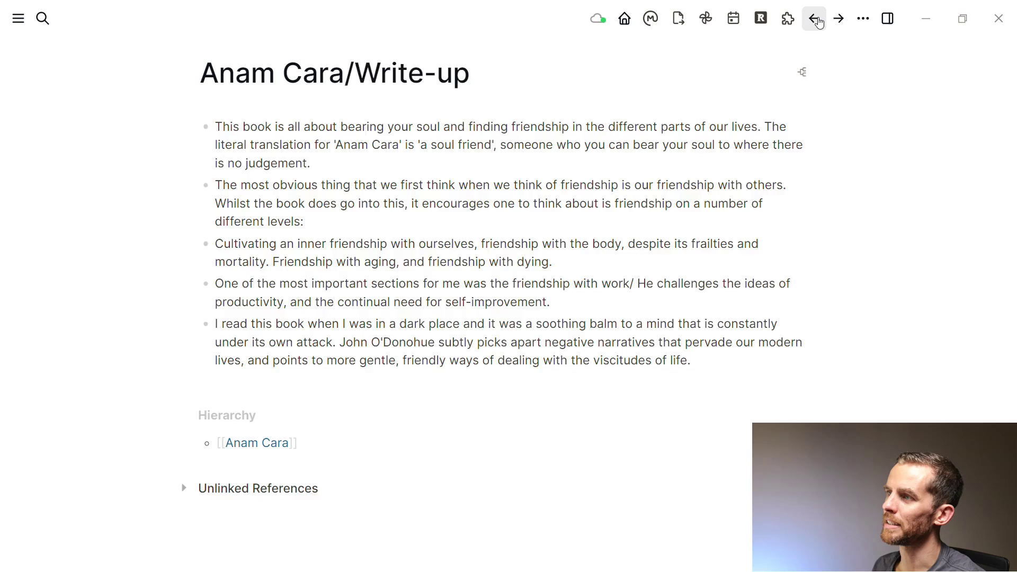
left_click(816, 20)
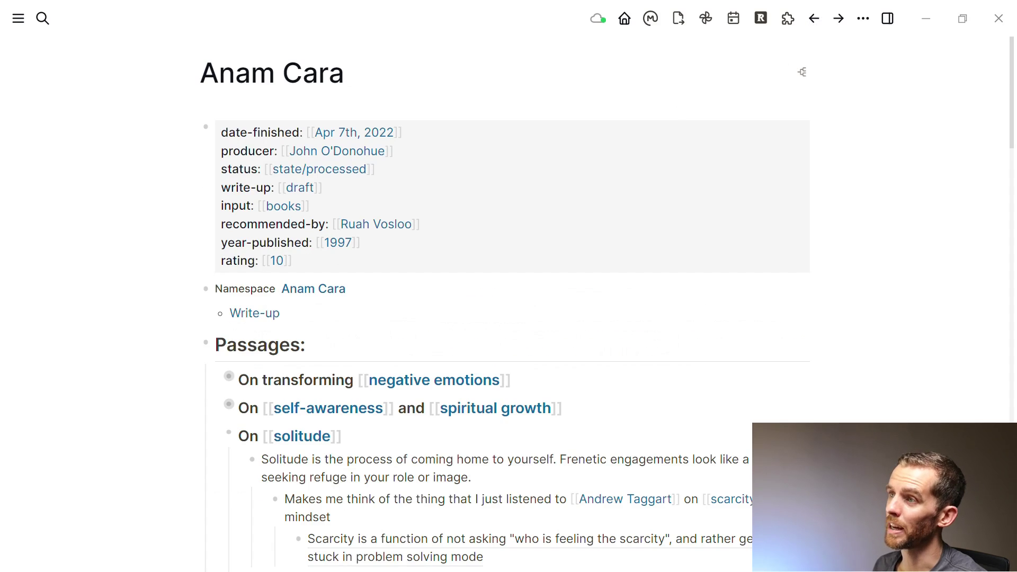
left_click(812, 21)
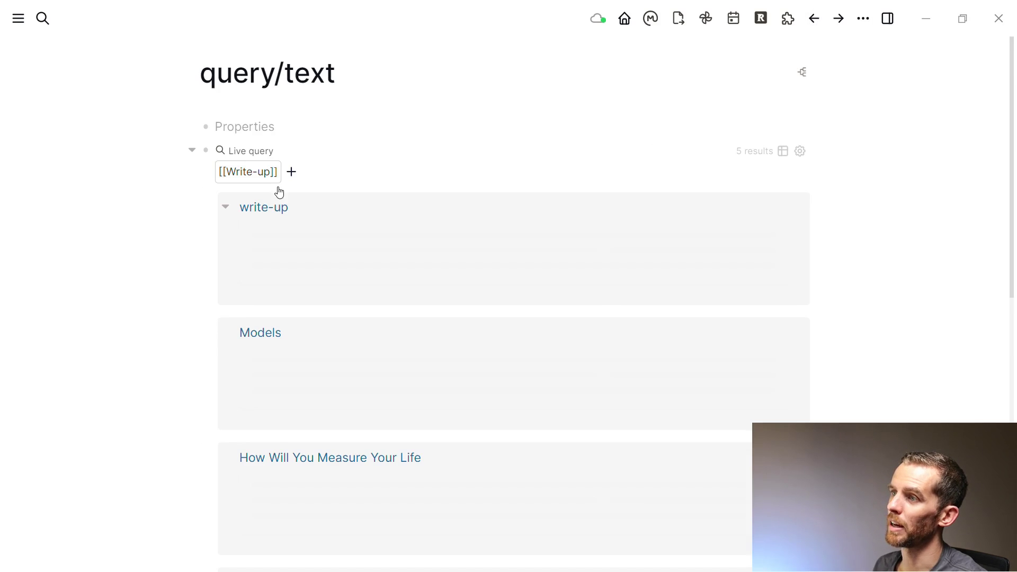
scroll(277, 197, "down", 10)
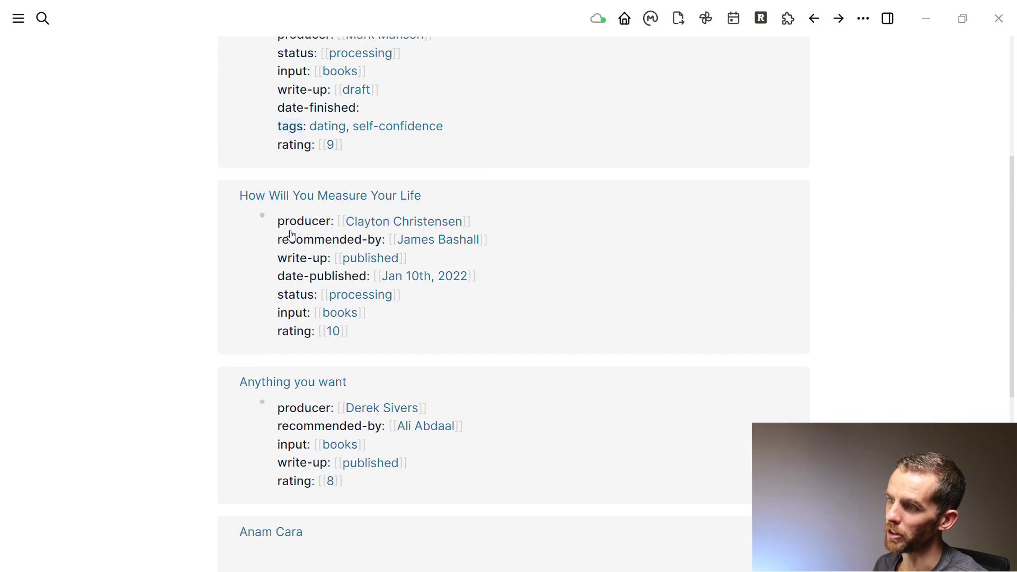
Step: Change the live query from [[Write-up]] to "Write-up" and review its 6 results
scroll(323, 243, "up", 10)
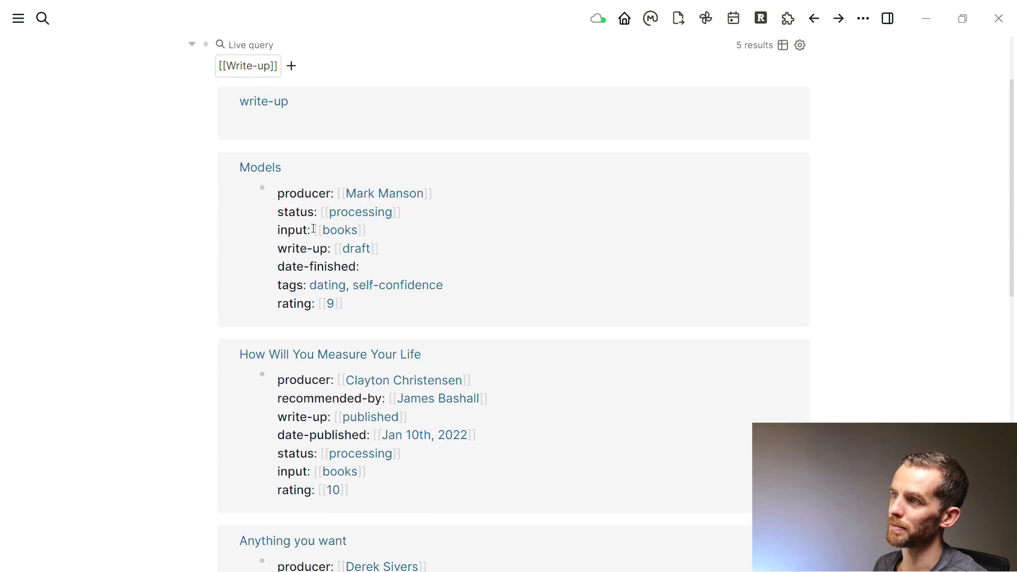
left_click(311, 173)
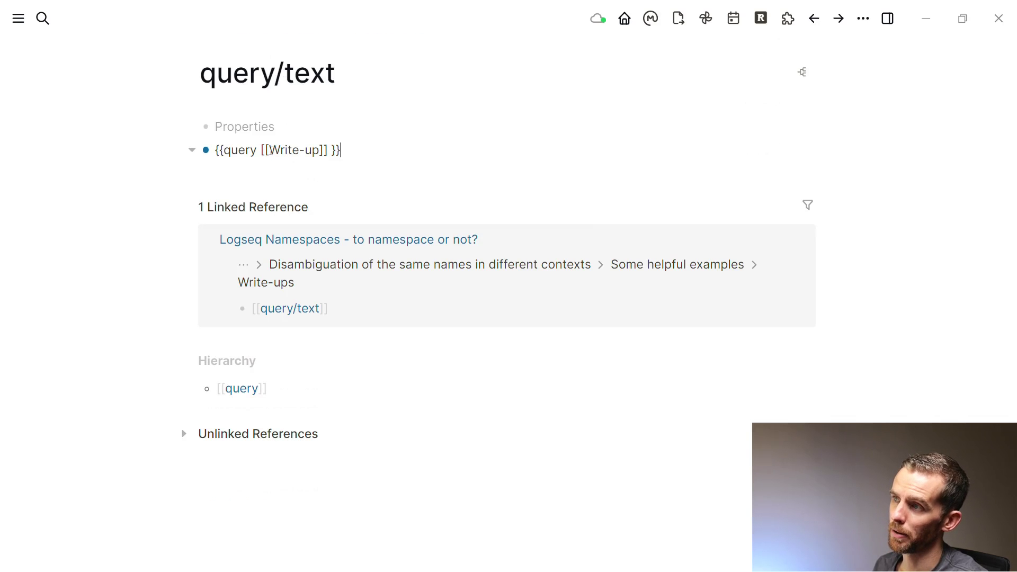
key("BackSpace")
key("BackSpace")
type("\"")
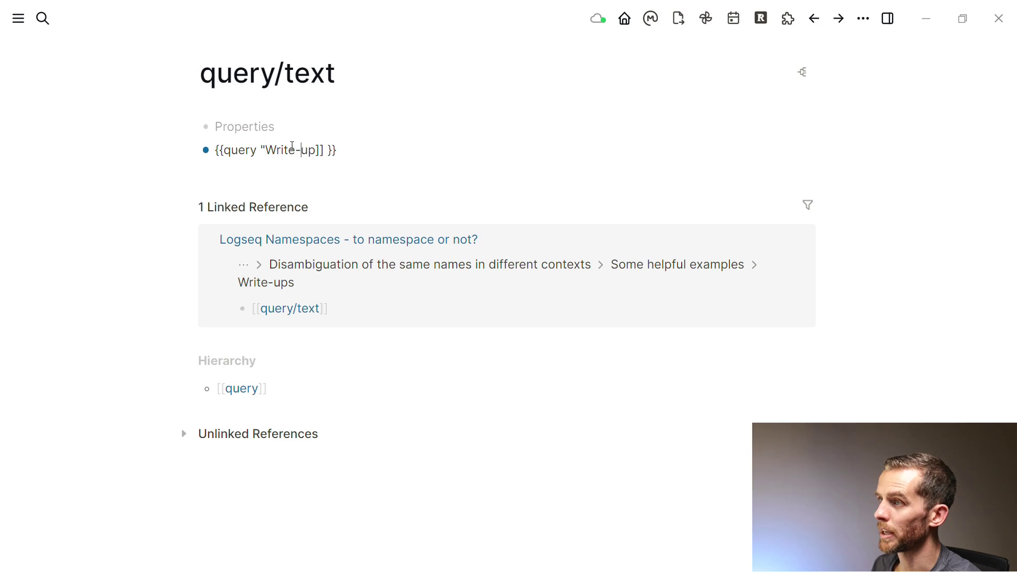
key("BackSpace")
key("BackSpace")
type("\"")
key("Escape")
scroll(275, 158, "down", 15)
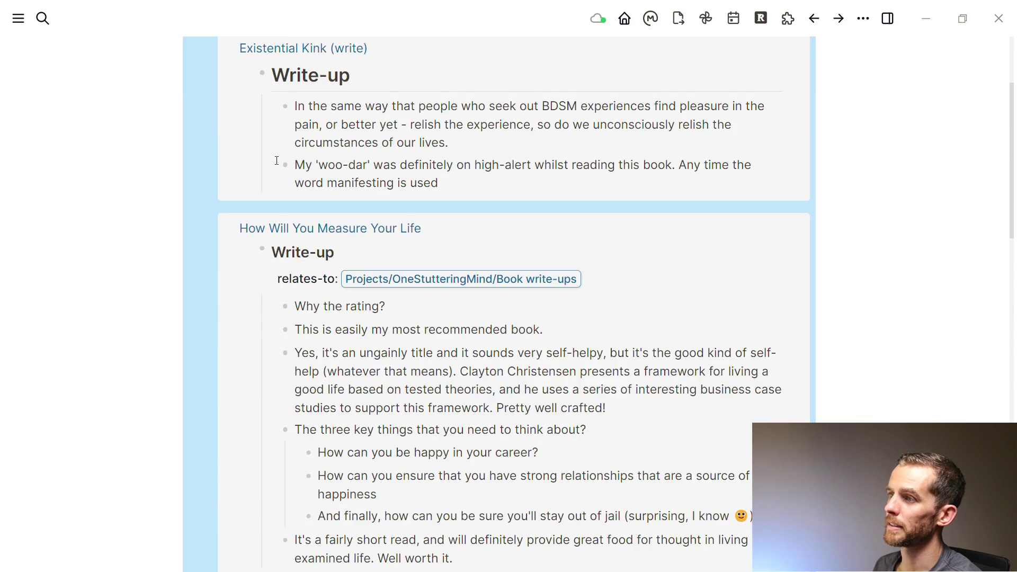
scroll(289, 191, "down", 12)
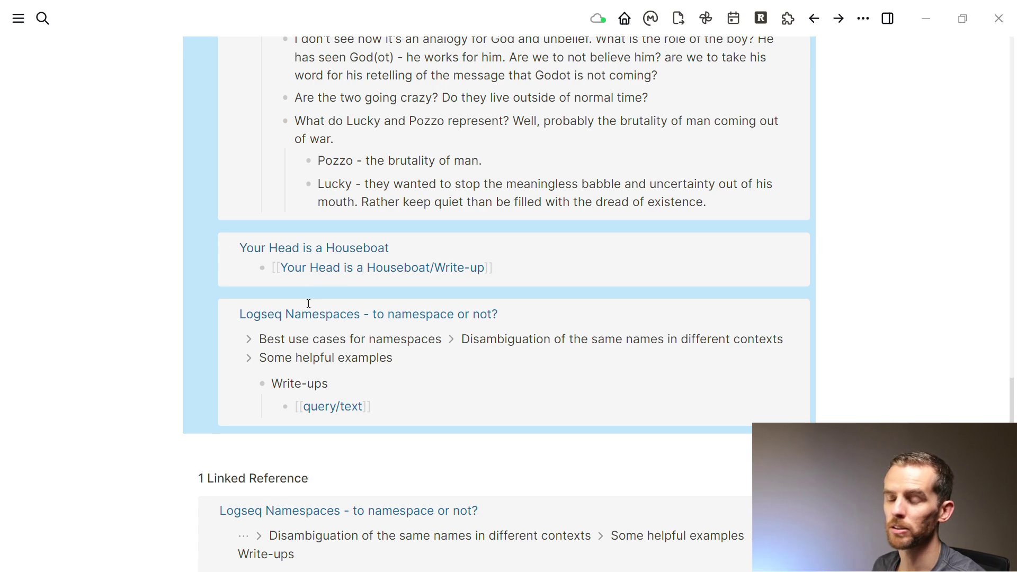
Step: Reopen Logseq Namespaces, collapse Disambiguation, and zoom into the 'Breaking down notes' use case
left_click(343, 315)
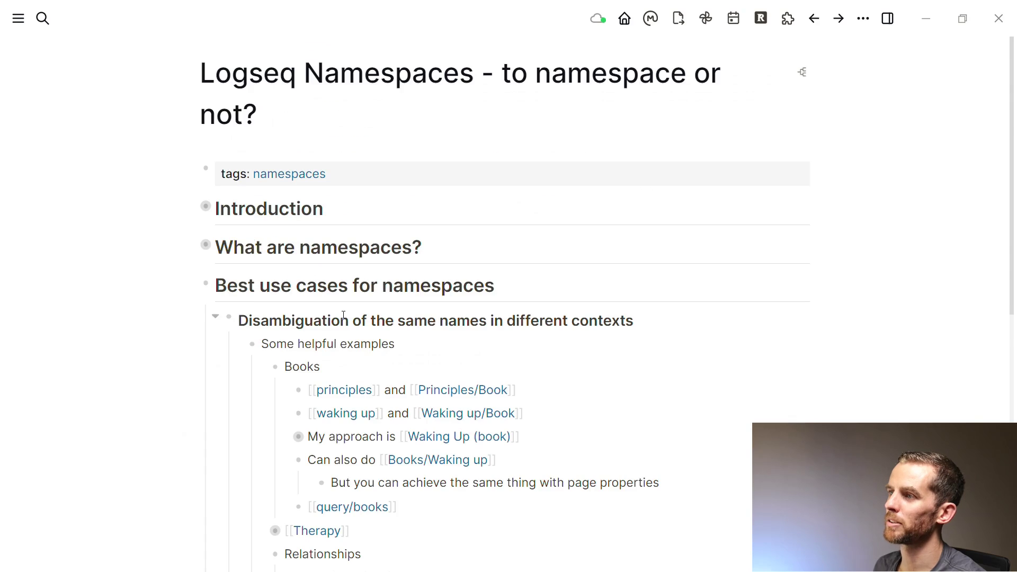
scroll(344, 315, "down", 4)
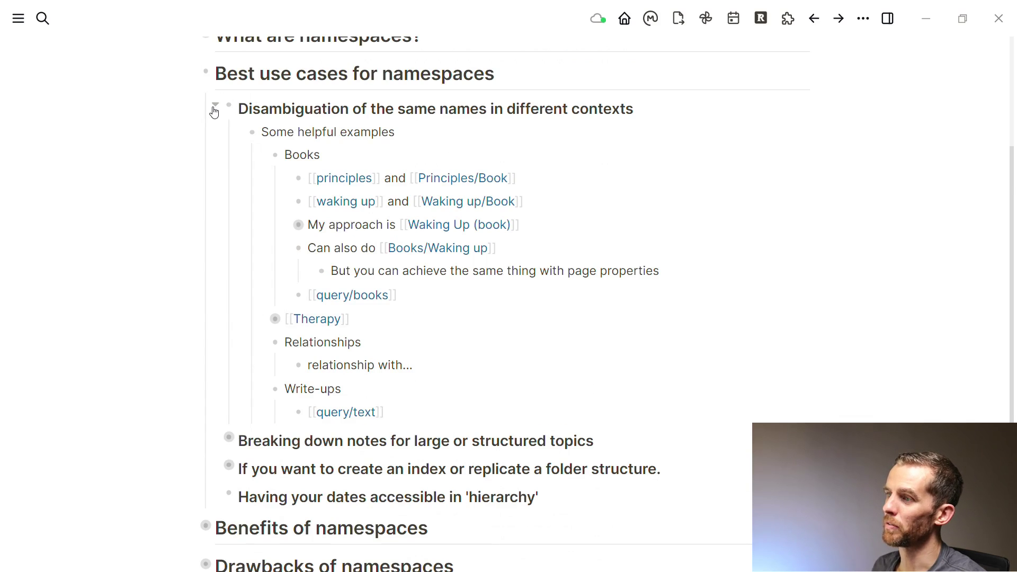
left_click(214, 106)
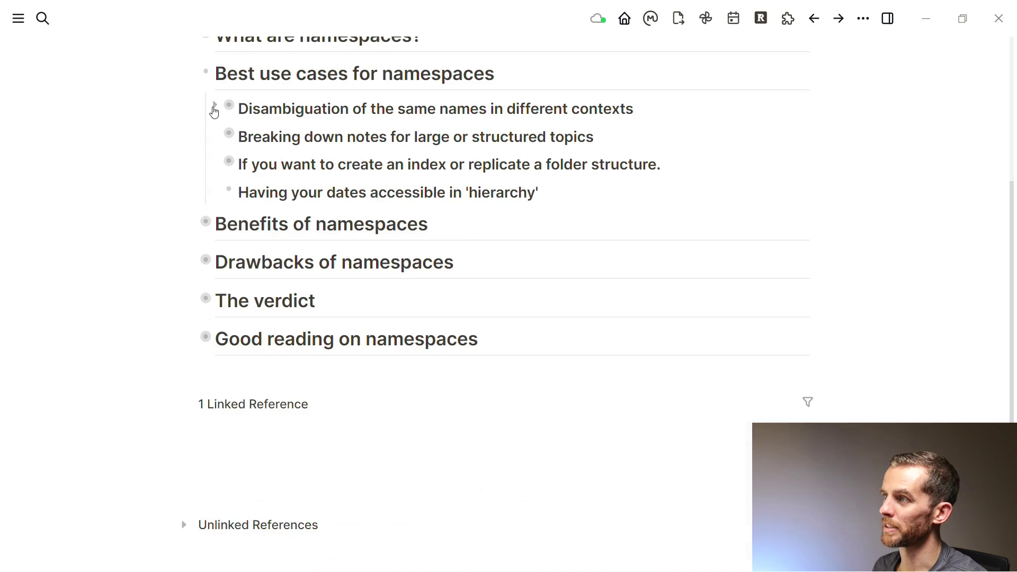
left_click(229, 133)
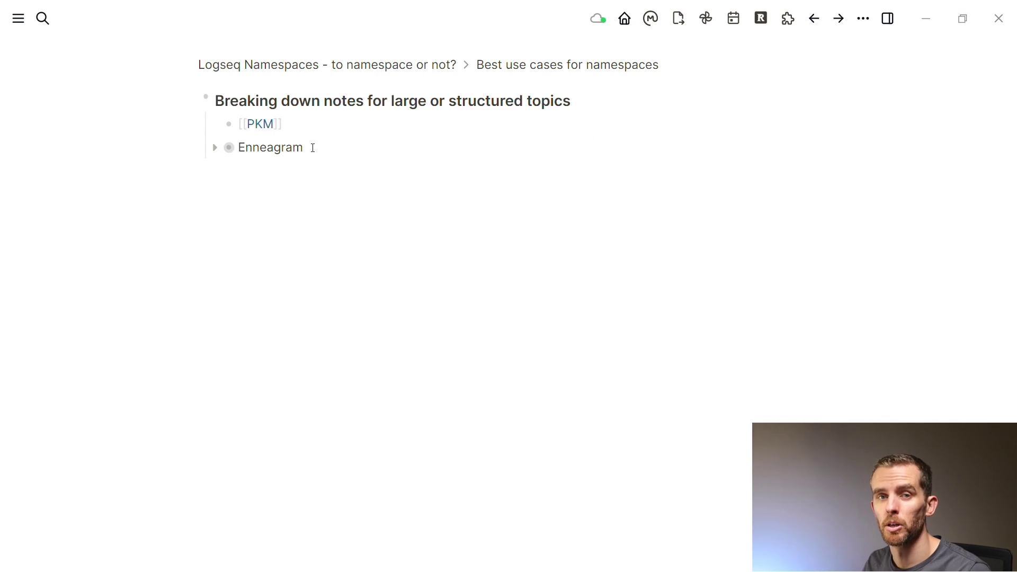
Step: Open the PKM page and scroll its 86 linked references down to the May 5th, 2023 entry
left_click(269, 129)
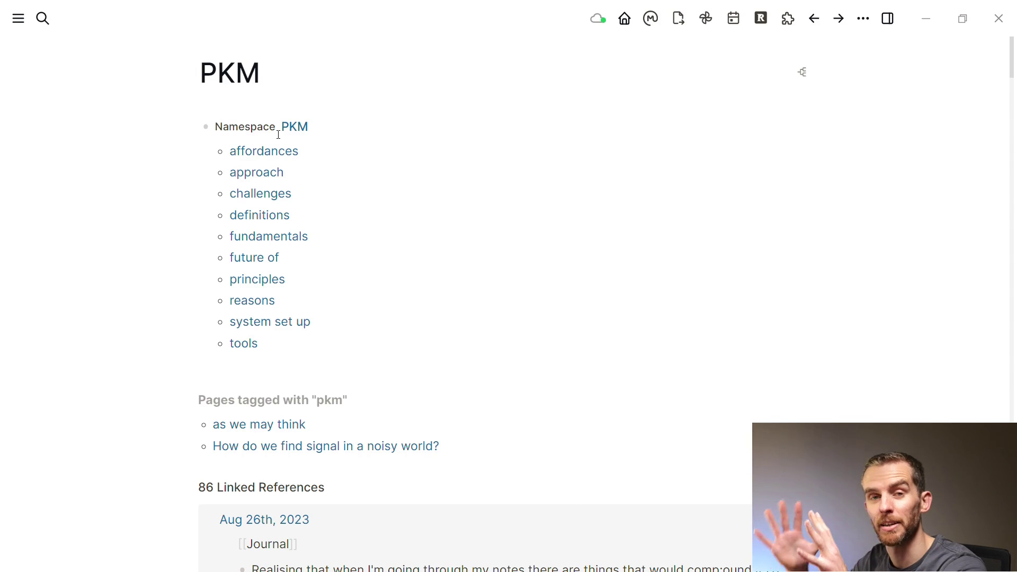
scroll(278, 136, "down", 3)
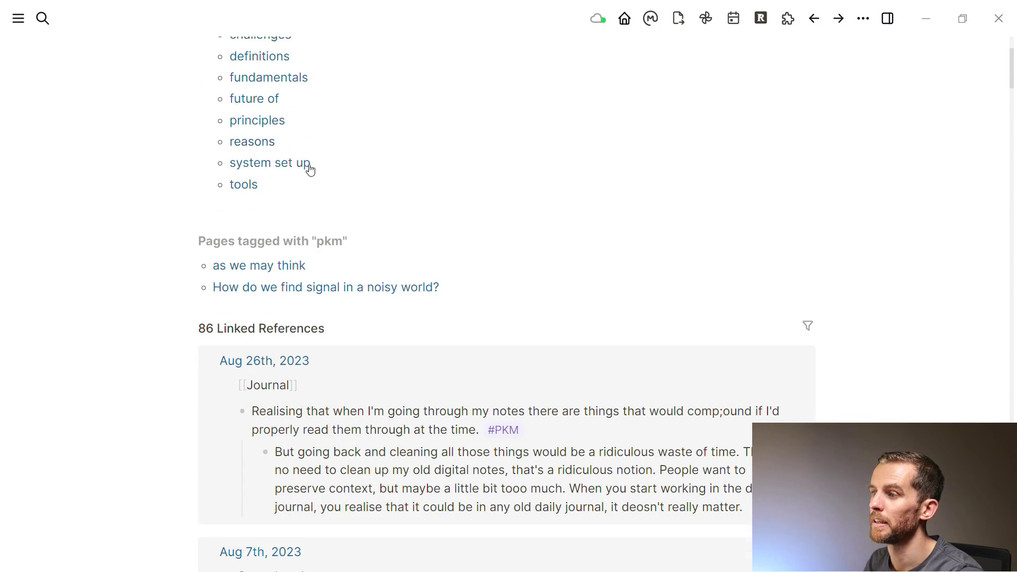
scroll(319, 171, "down", 5)
scroll(341, 277, "down", 3)
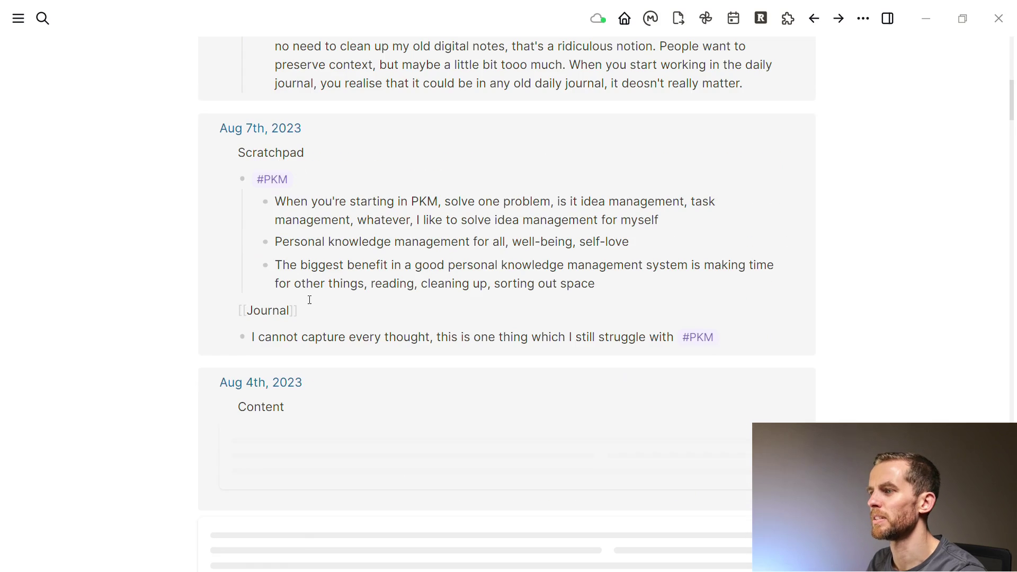
scroll(306, 189, "down", 5)
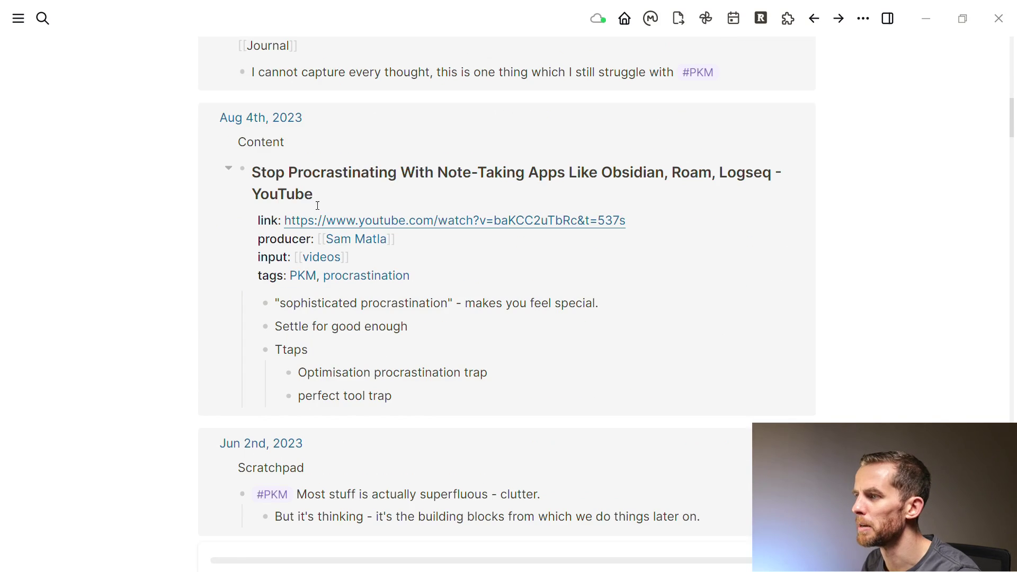
scroll(383, 290, "down", 1)
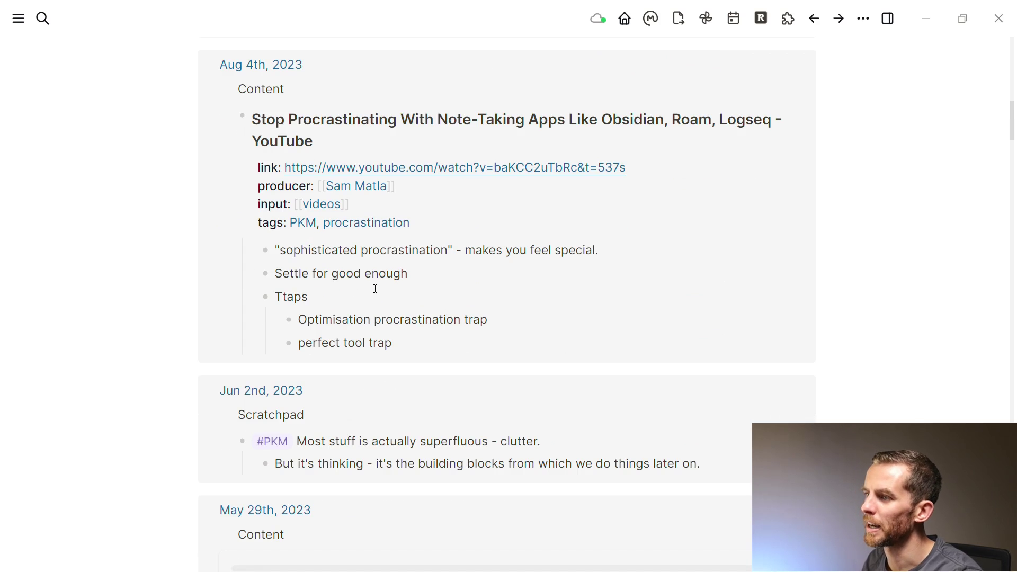
scroll(374, 288, "down", 7)
scroll(374, 288, "down", 6)
scroll(375, 288, "down", 20)
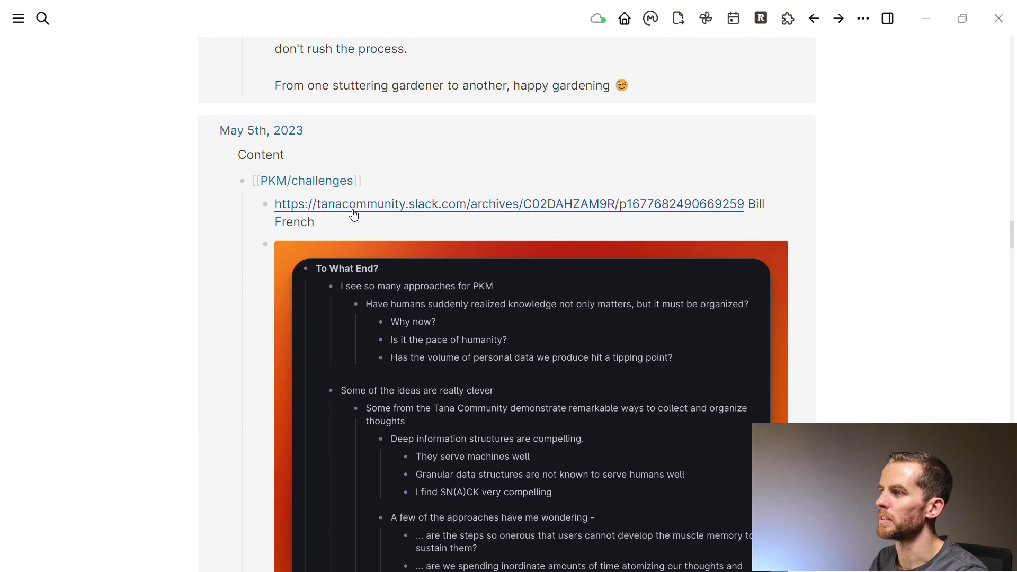
scroll(353, 213, "down", 1)
scroll(362, 210, "up", 1)
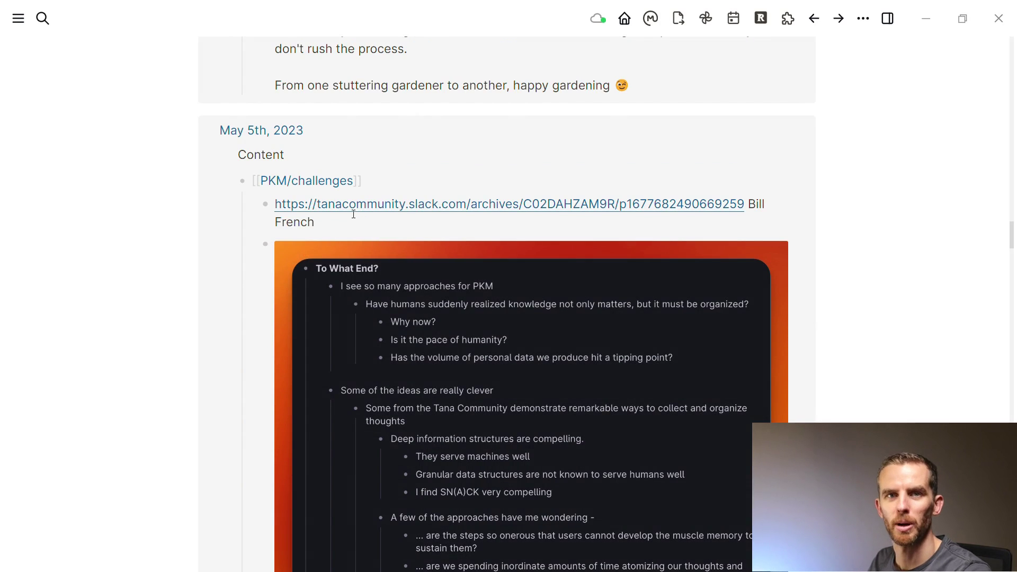
scroll(355, 213, "up", 6)
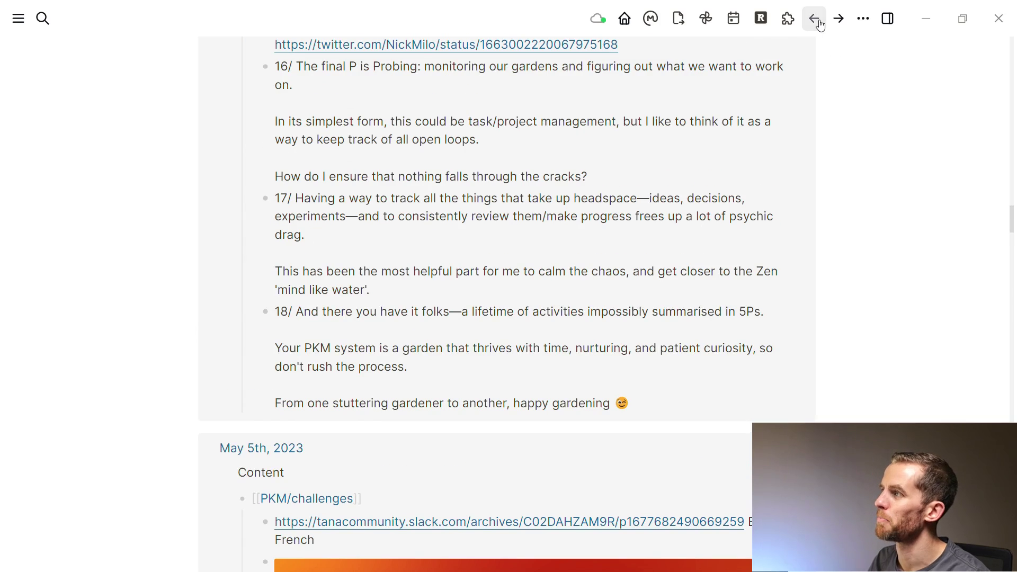
Step: Return to the Breaking down notes view, expand Enneagram and open Enneagram/Type 3
left_click(818, 22)
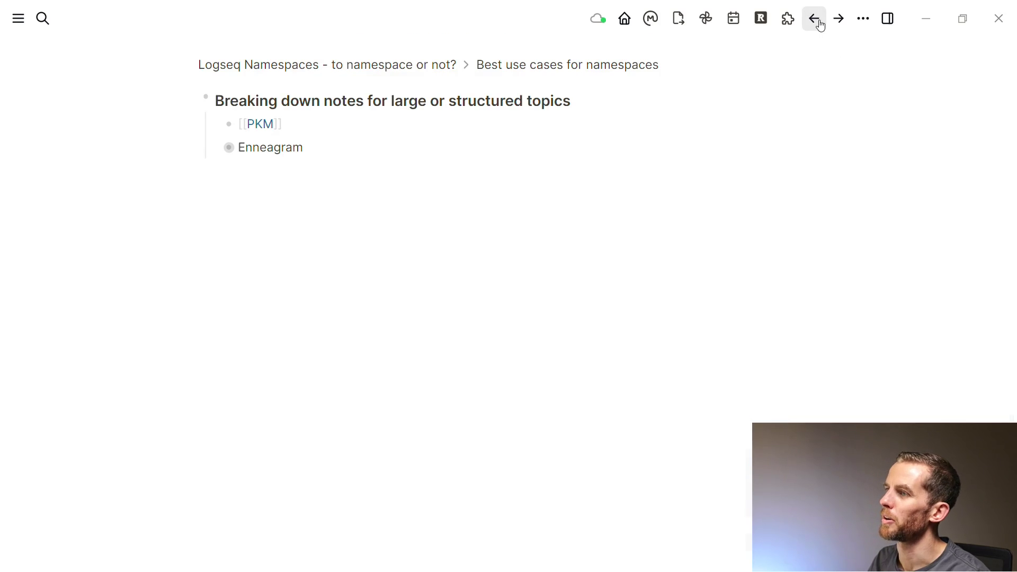
left_click(218, 150)
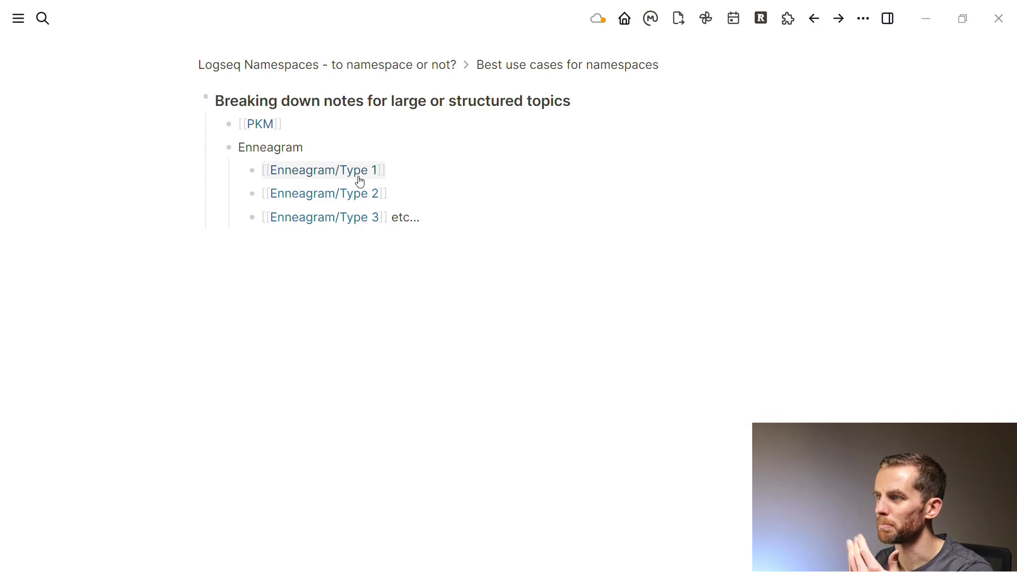
left_click(355, 223)
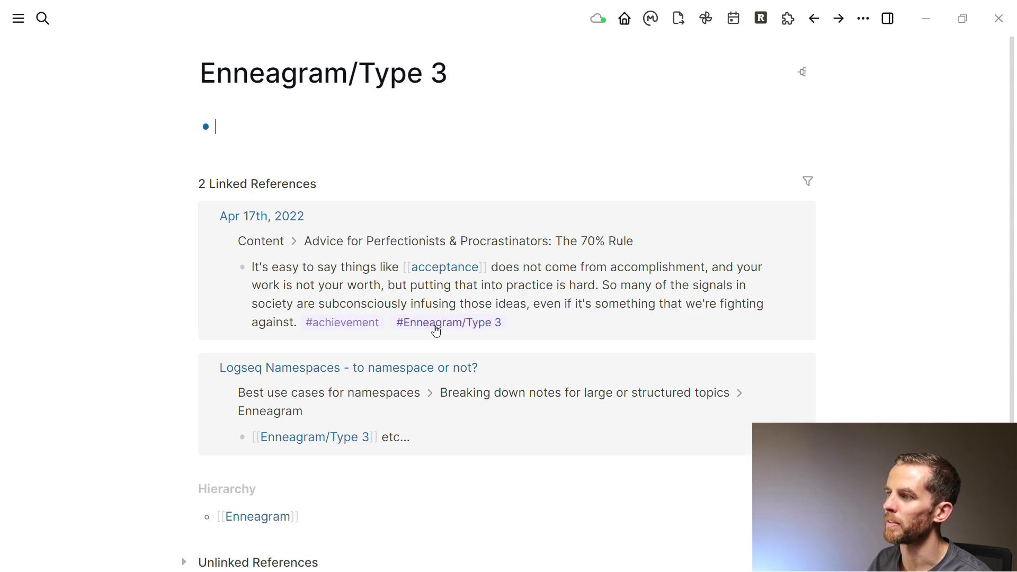
Step: Return to the use-cases outline and expand the index/folder-structure and breaking-down-notes points
left_click(329, 392)
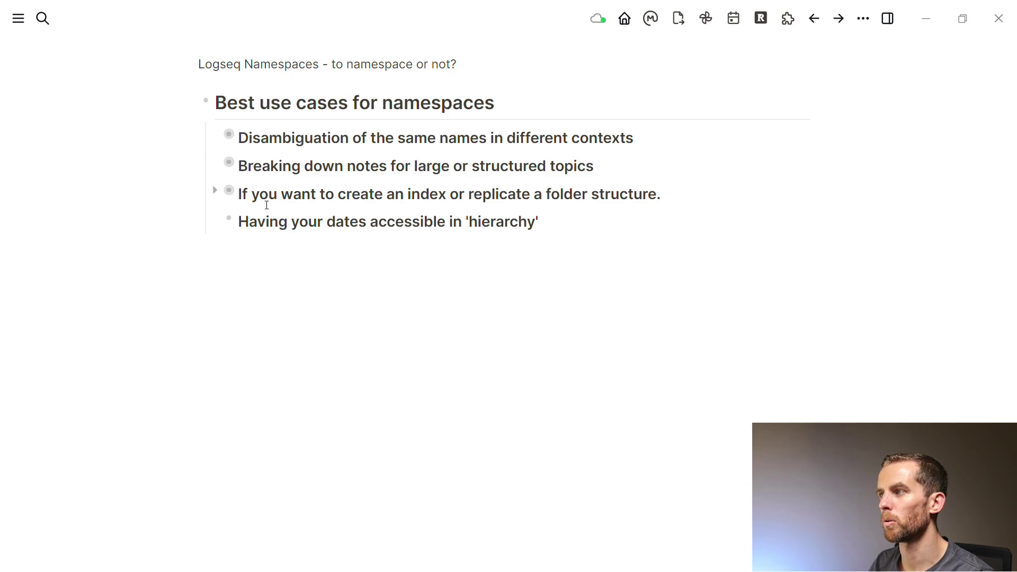
left_click(217, 194)
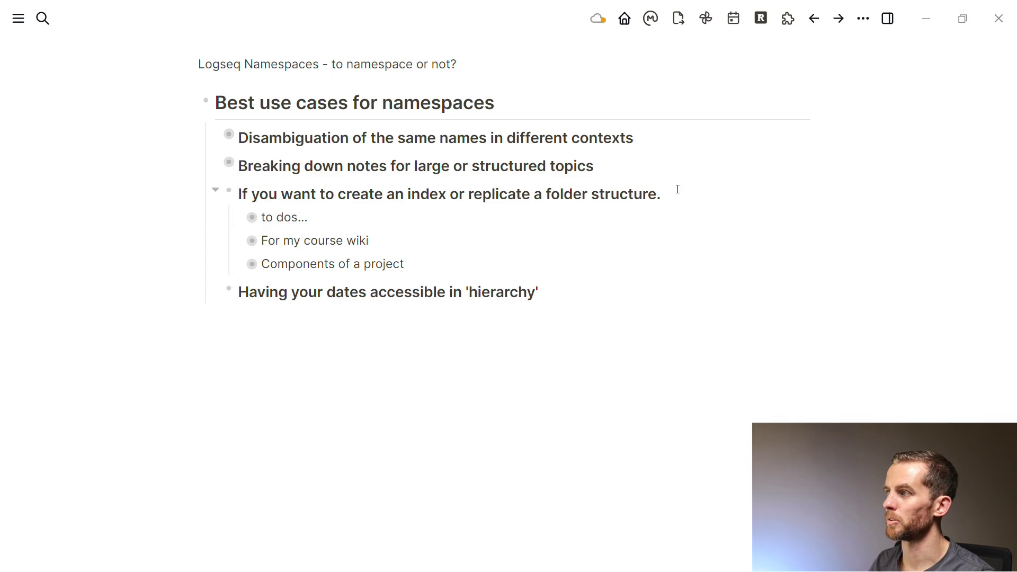
left_click(214, 167)
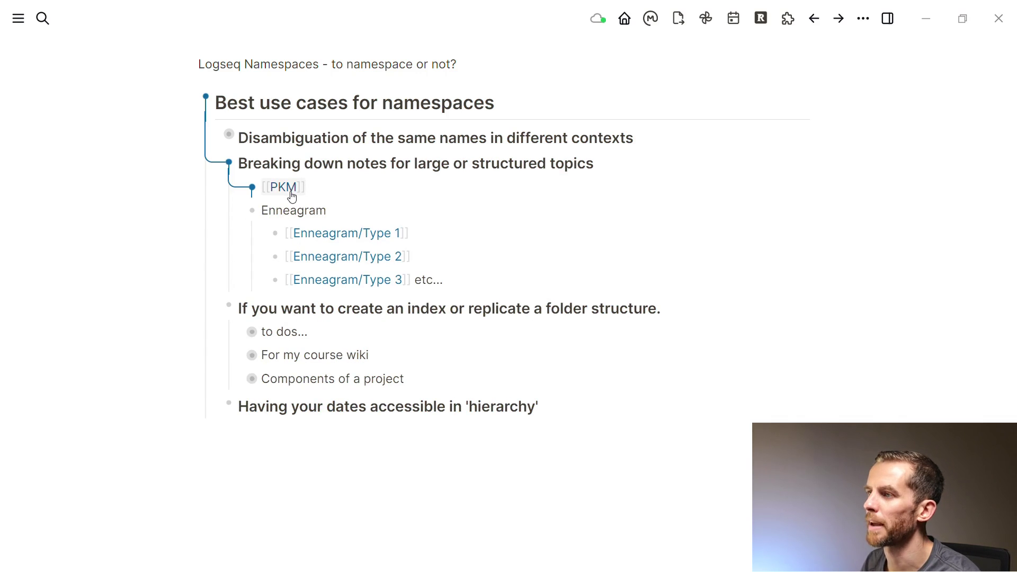
Step: Add a {{namespace PKM}} block on the PKM page so it lists its sub-pages
left_click(291, 196)
left_click(283, 365)
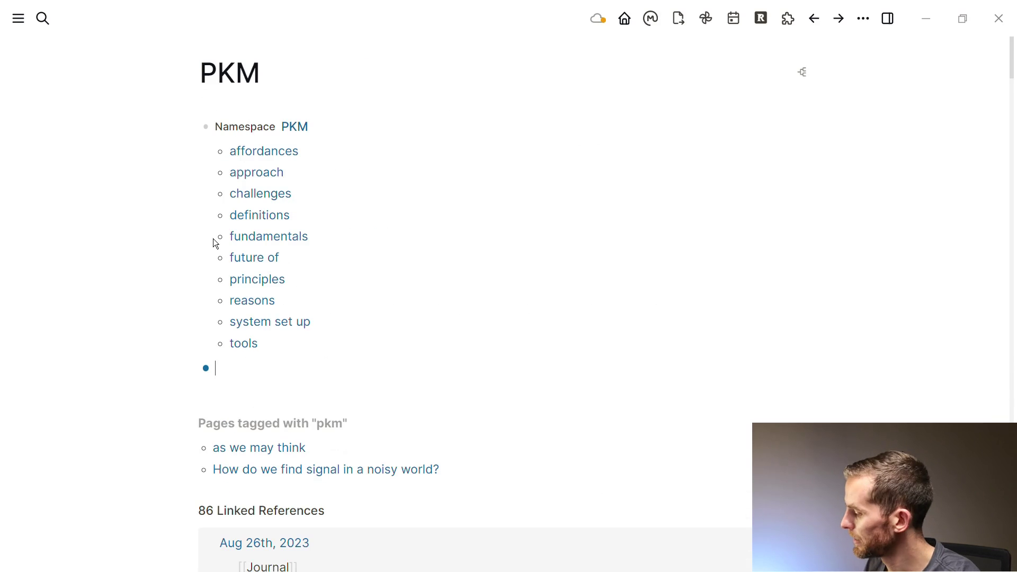
type("{{")
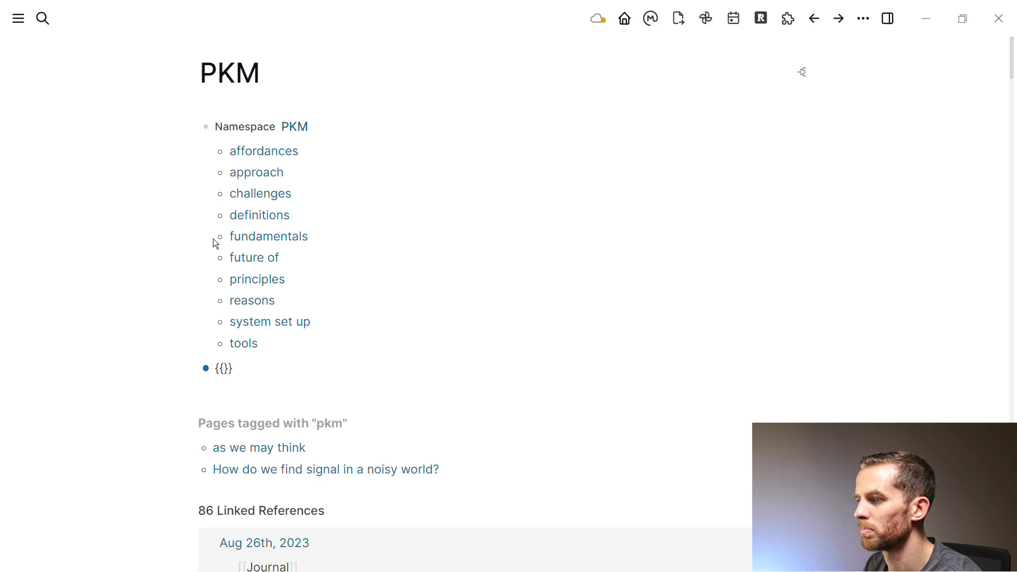
type("namespace")
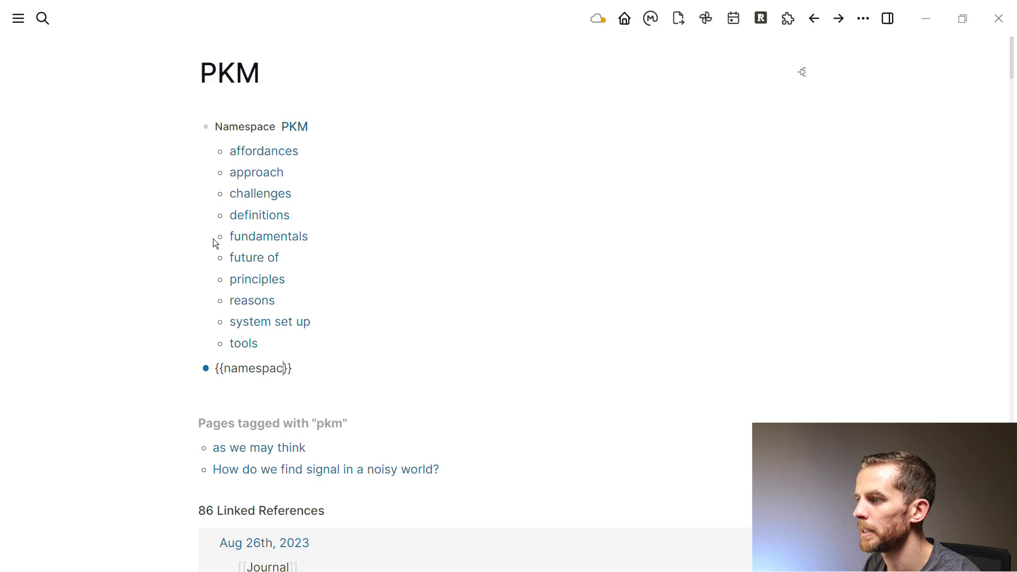
type(" PKM")
key("Escape")
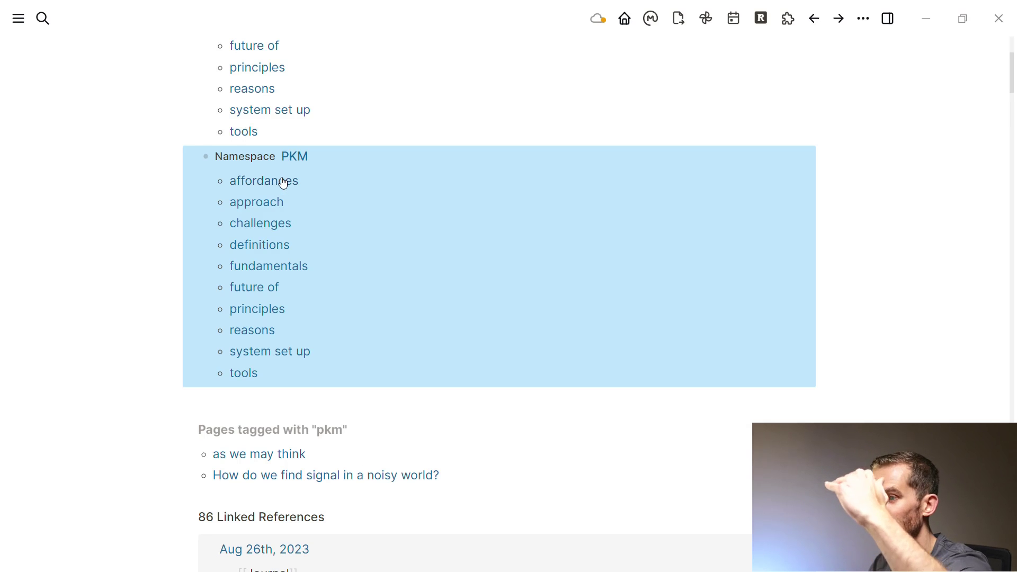
scroll(284, 182, "up", 4)
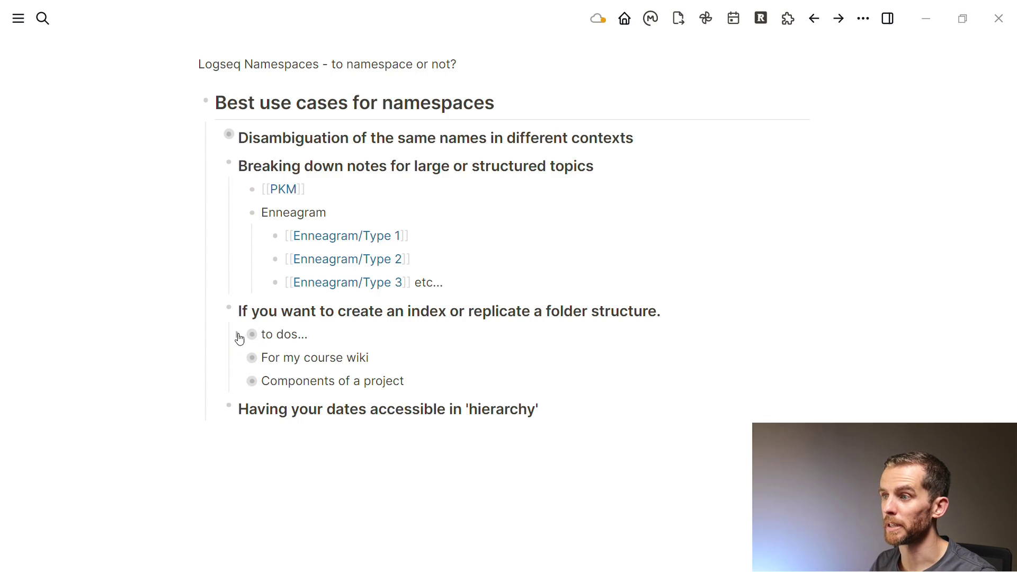
Step: Expand the to dos examples, open to/read in the right sidebar and widen it
left_click(237, 334)
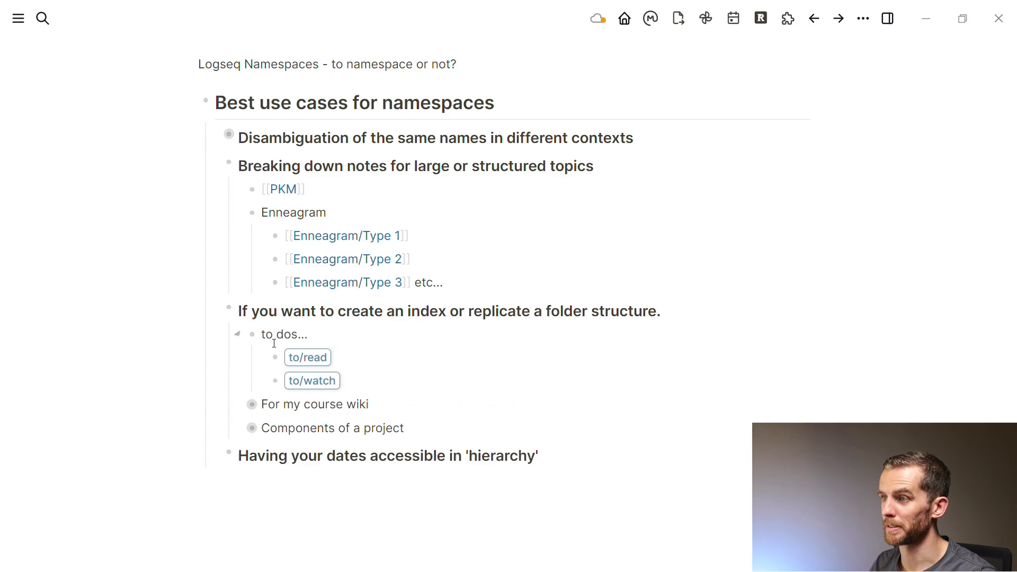
left_click(312, 358, "shift")
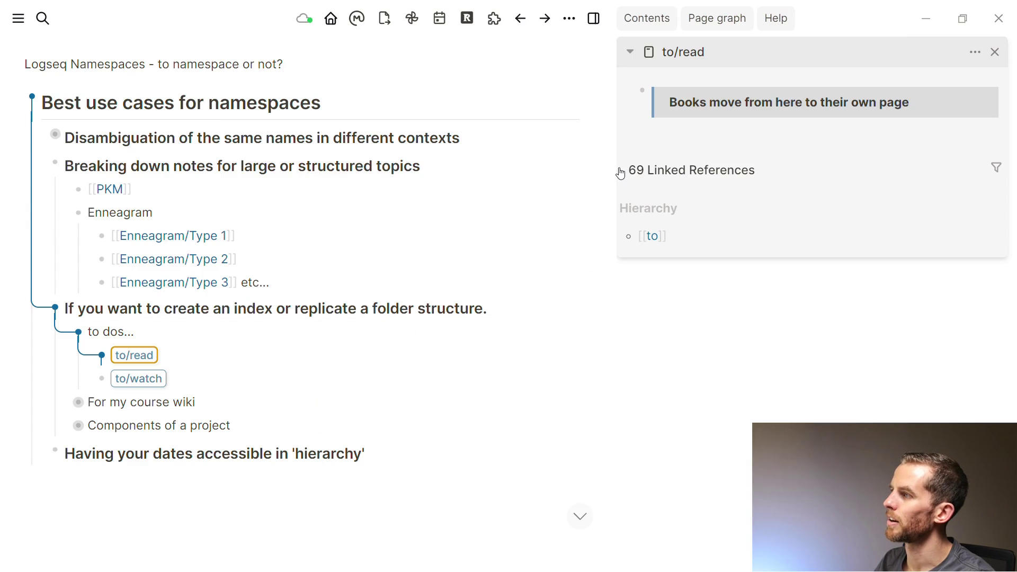
left_click_drag(606, 189, 523, 171)
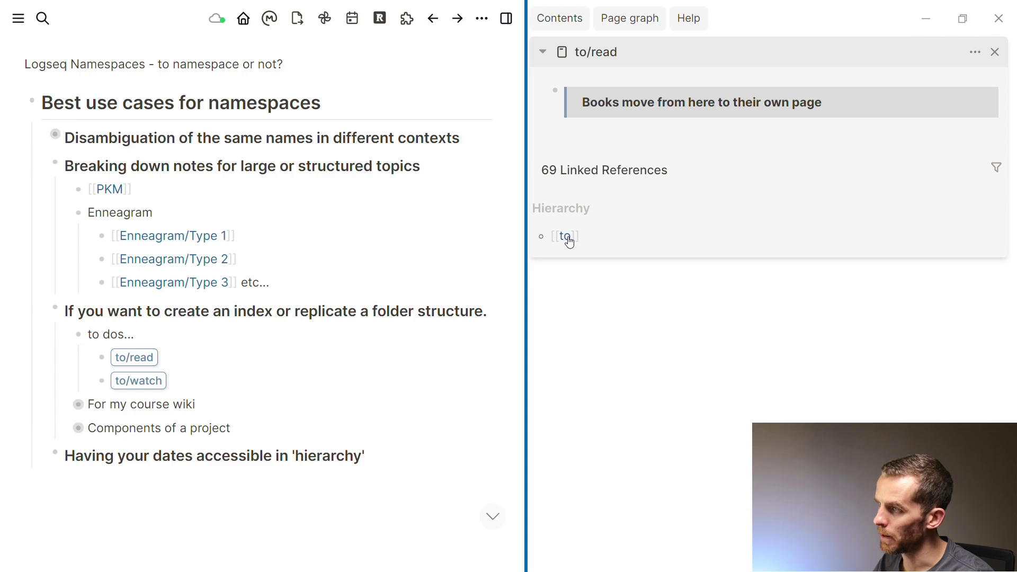
Step: Look over the parent 'to' namespace page, then return to the namespaces outline
left_click(565, 236)
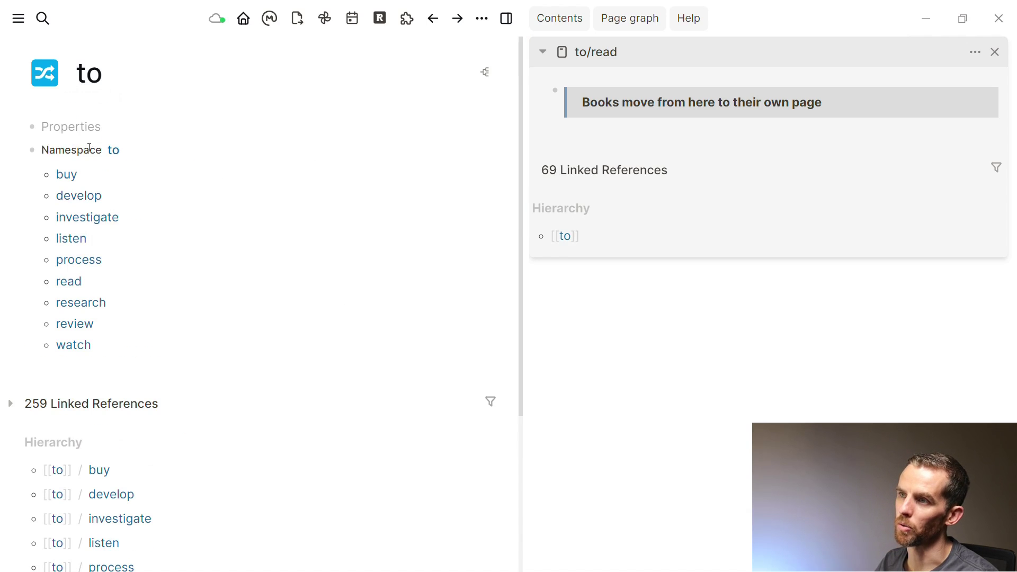
scroll(87, 159, "down", 1)
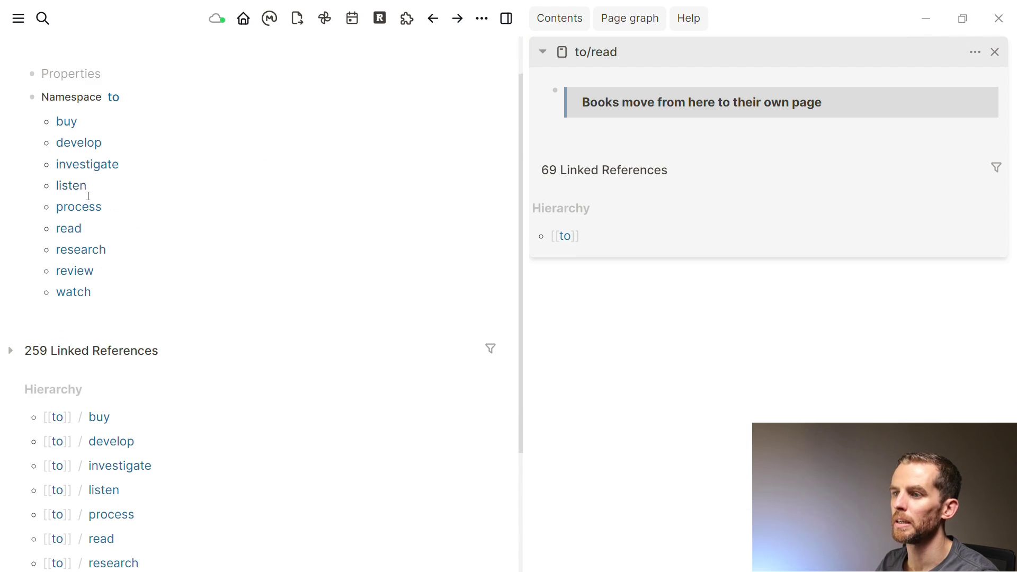
scroll(79, 191, "down", 2)
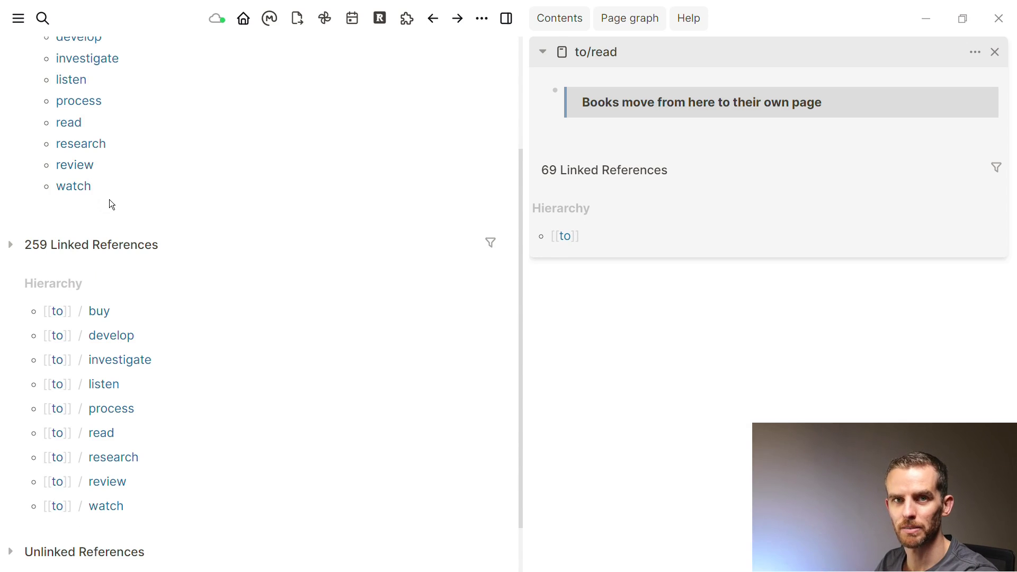
left_click(432, 19)
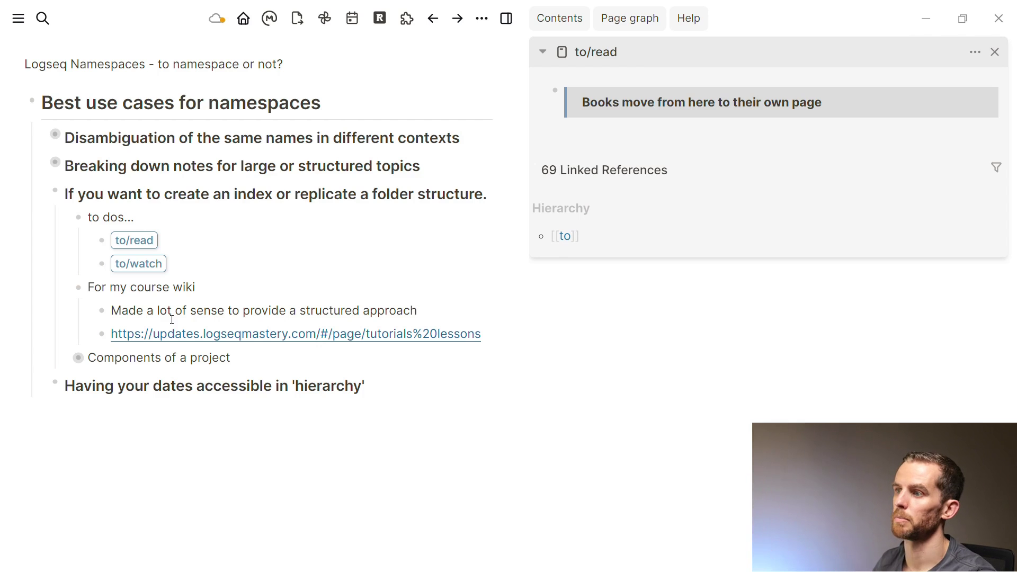
Step: Open the course wiki link and browse the Tutorials Lessons list grouped under Modules 1 to 12
left_click(180, 333)
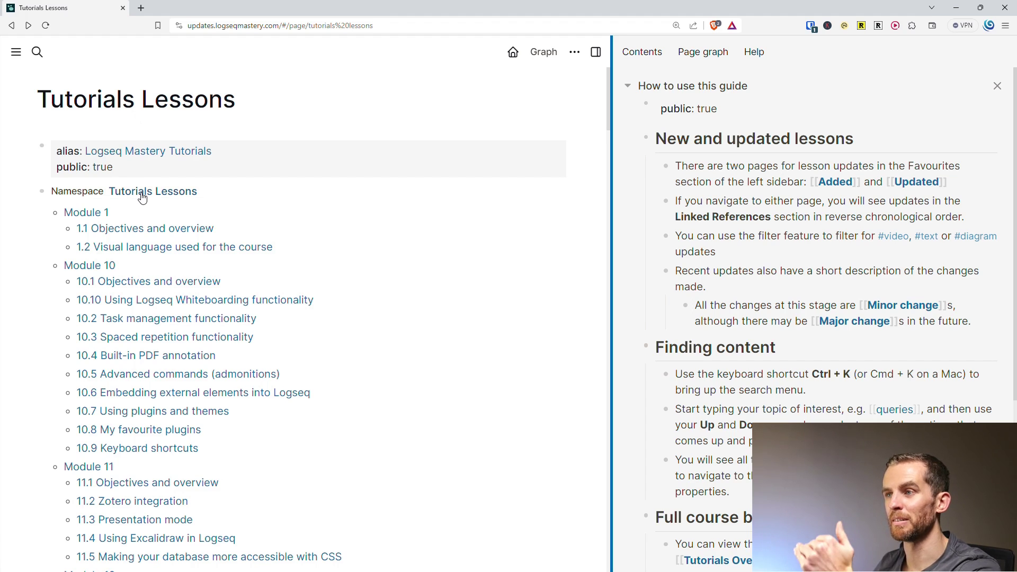
scroll(137, 212, "down", 12)
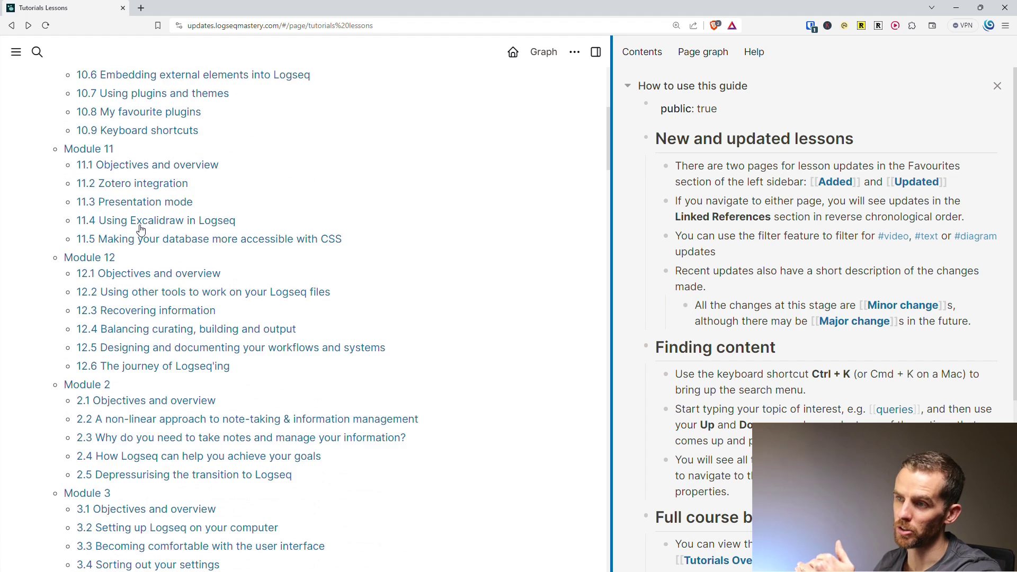
scroll(138, 235, "down", 8)
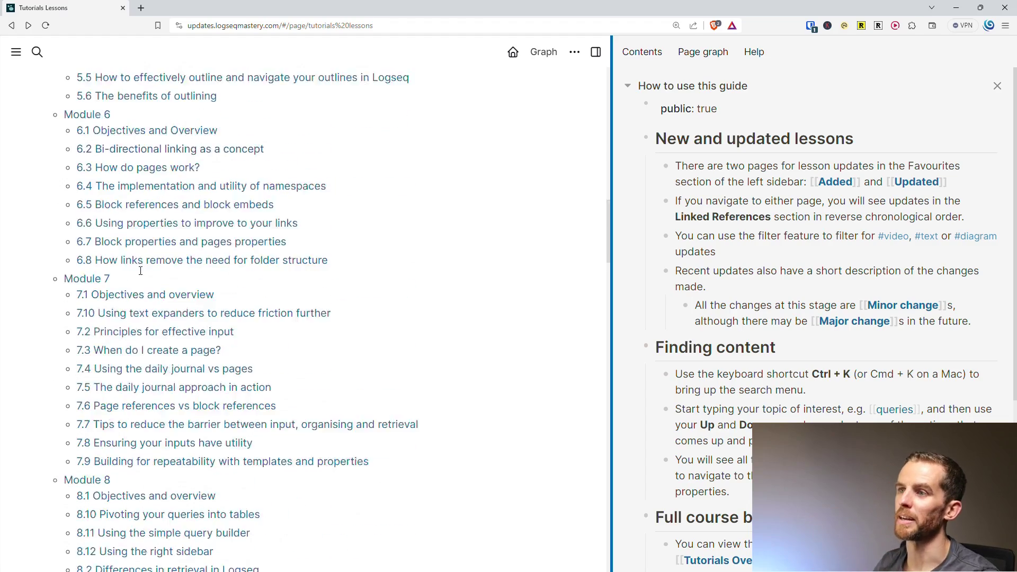
scroll(155, 324, "down", 10)
scroll(156, 323, "up", 8)
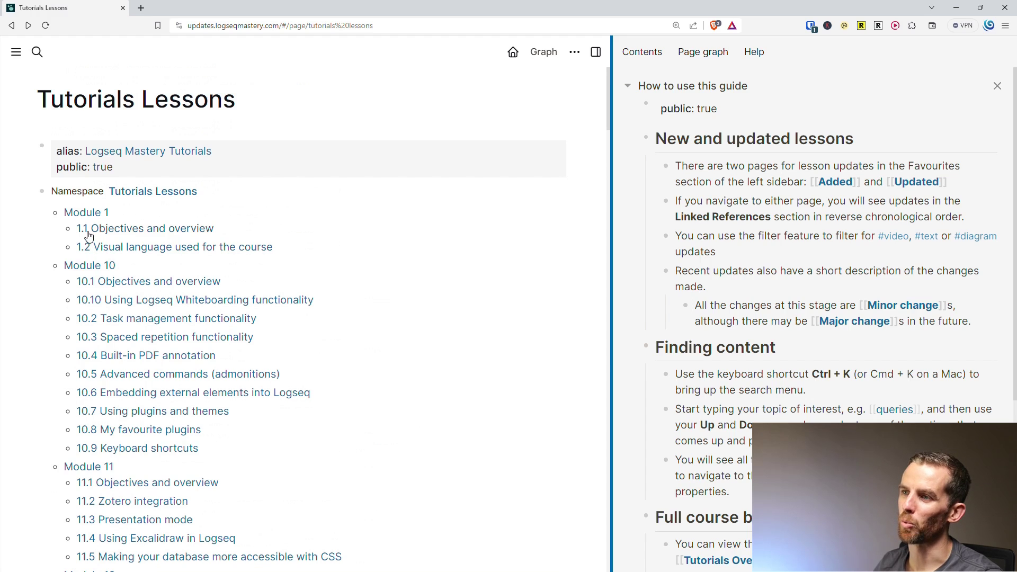
scroll(124, 451, "down", 4)
scroll(127, 469, "down", 1)
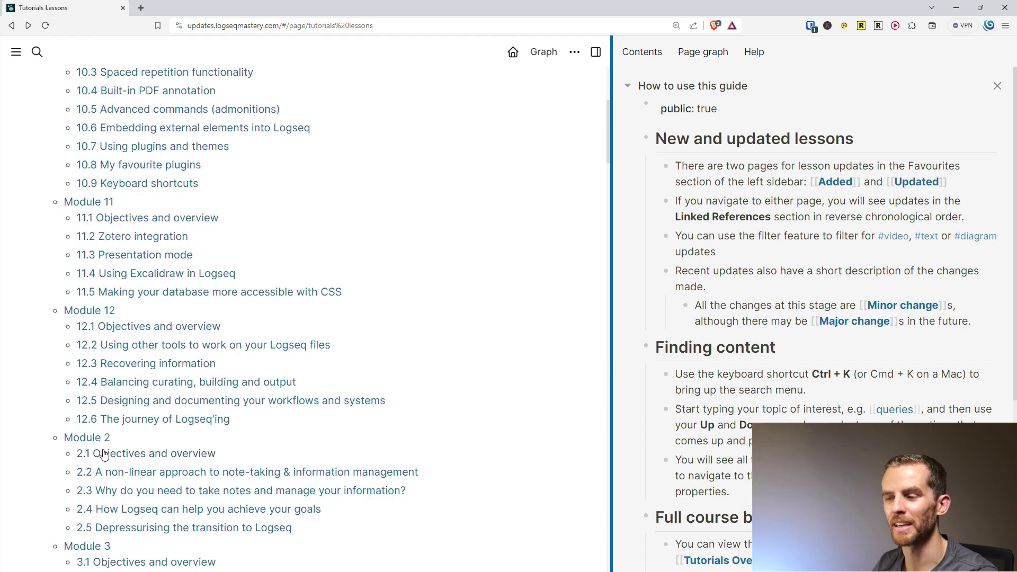
scroll(104, 455, "down", 4)
scroll(108, 449, "up", 9)
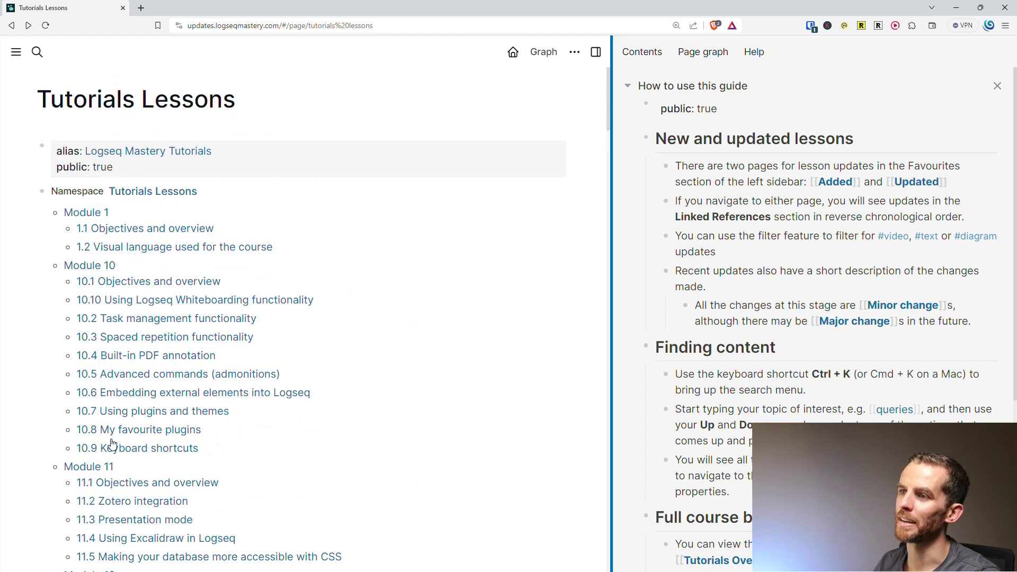
Step: Open lesson 1.2 Visual language, then search 'names' and open lesson 9.3 Different approaches to organisation
left_click(160, 247)
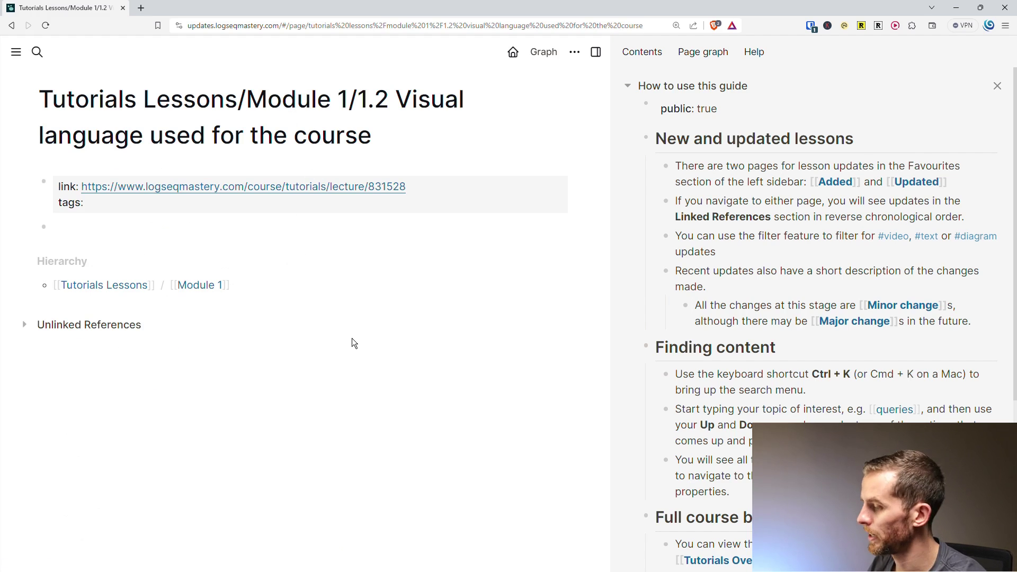
key("ctrl+k")
type("names")
key("Return")
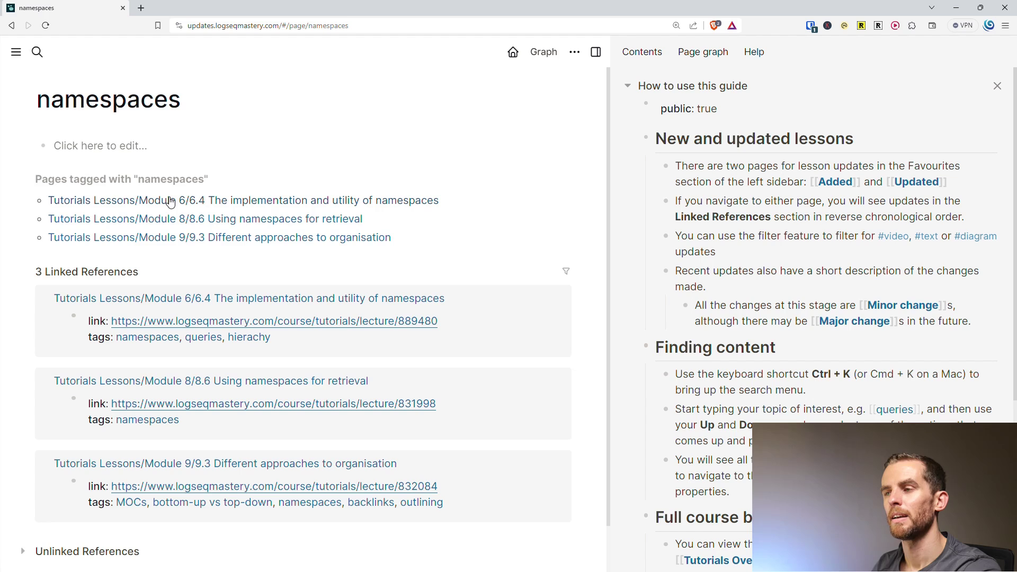
left_click(274, 238)
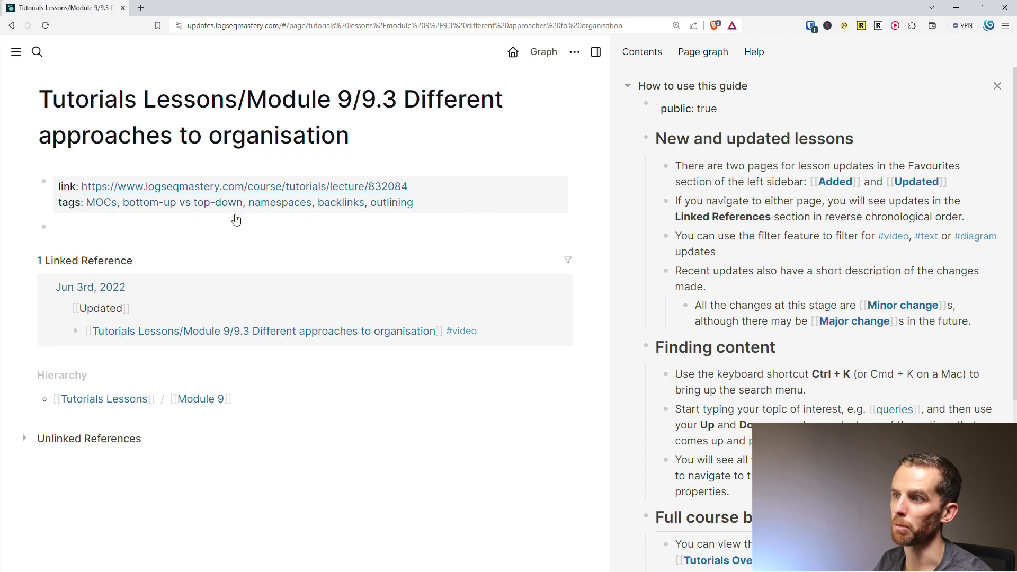
Step: Switch back to Logseq and expand the 'Components of a project' block to reveal its notes
key("alt+Tab")
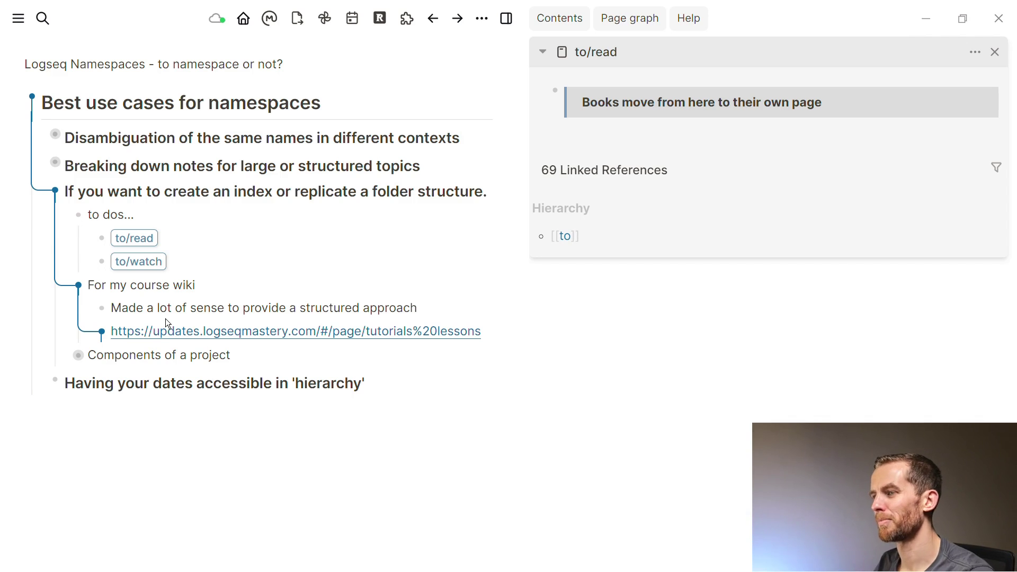
left_click(64, 360)
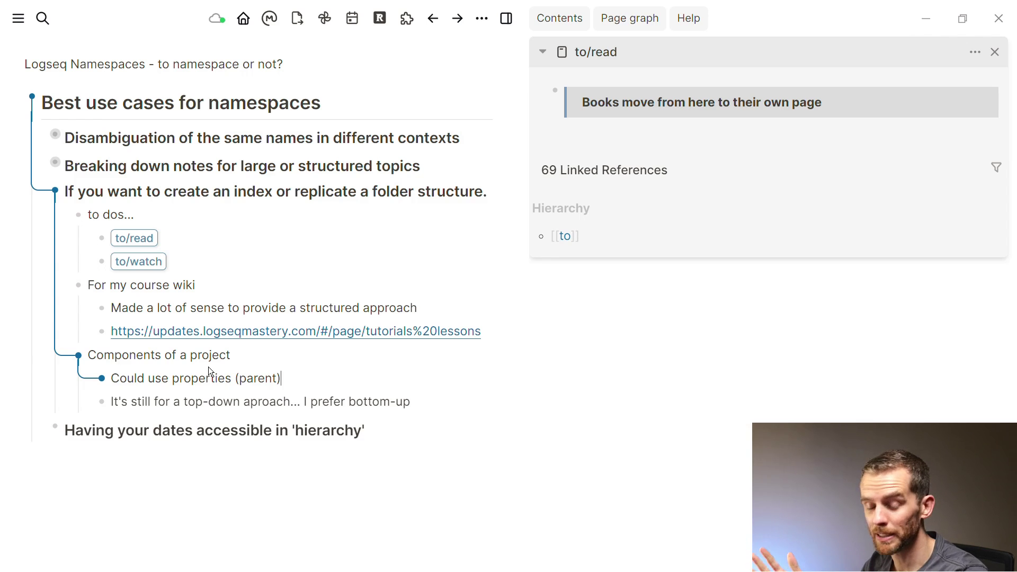
Step: Search for 'Unlock' and open the Unlock Tana/Syllabus page
key("Escape")
key("ctrl+k")
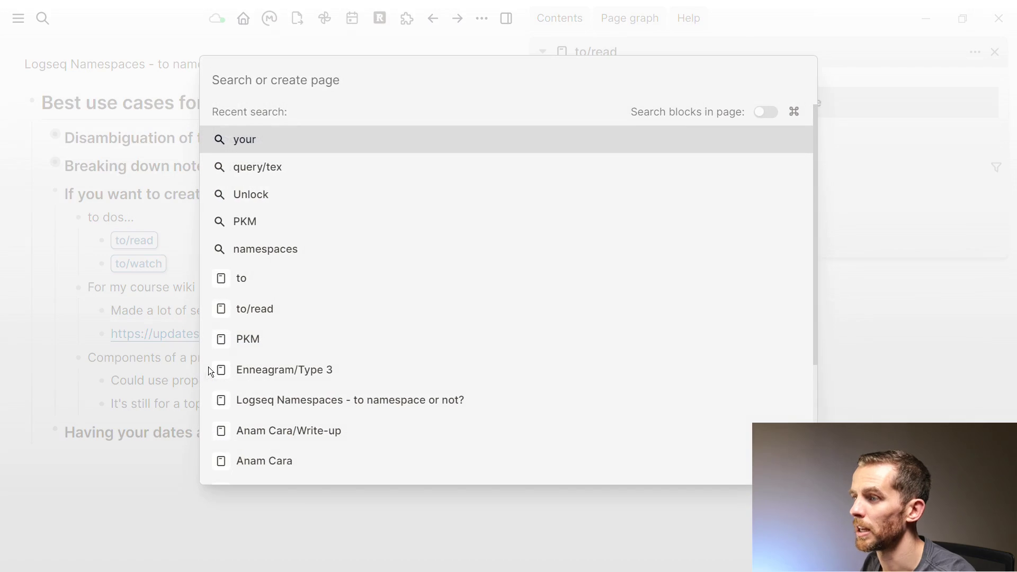
type("Unlock")
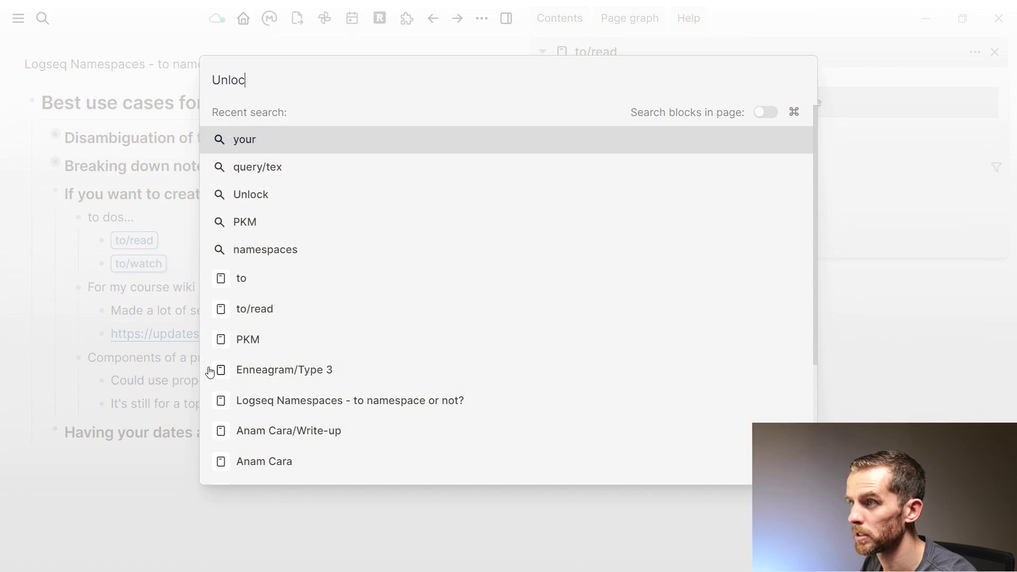
key("Down")
key("Down")
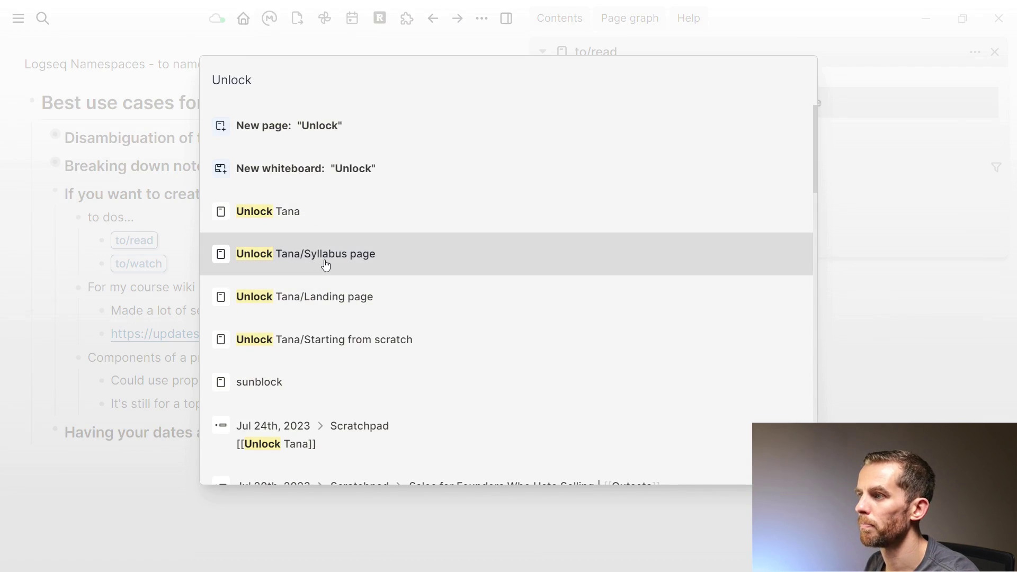
left_click(325, 263)
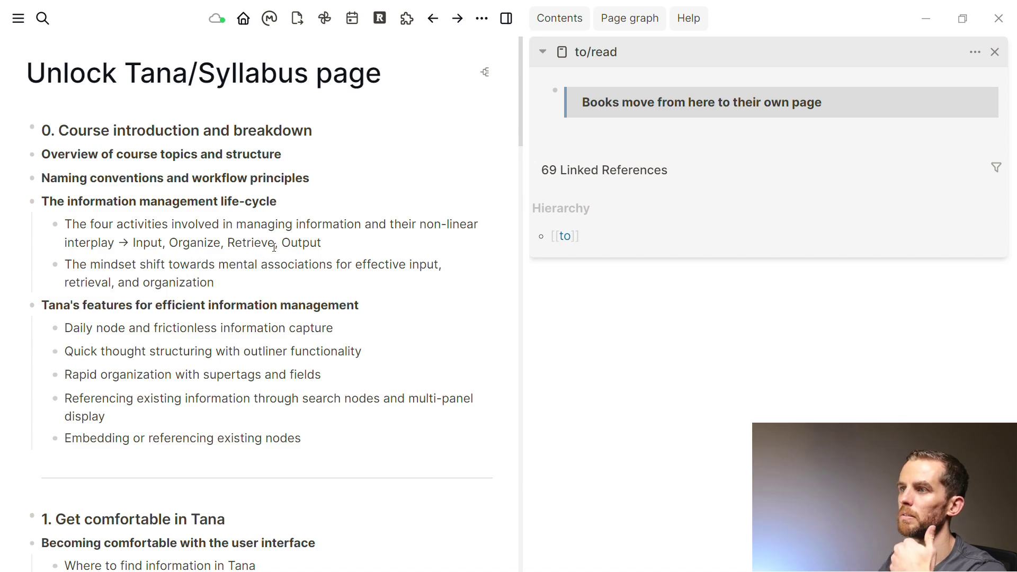
Step: Scroll to its hierarchy and open the parent Unlock Tana page
scroll(272, 250, "down", 6)
scroll(270, 254, "up", 5)
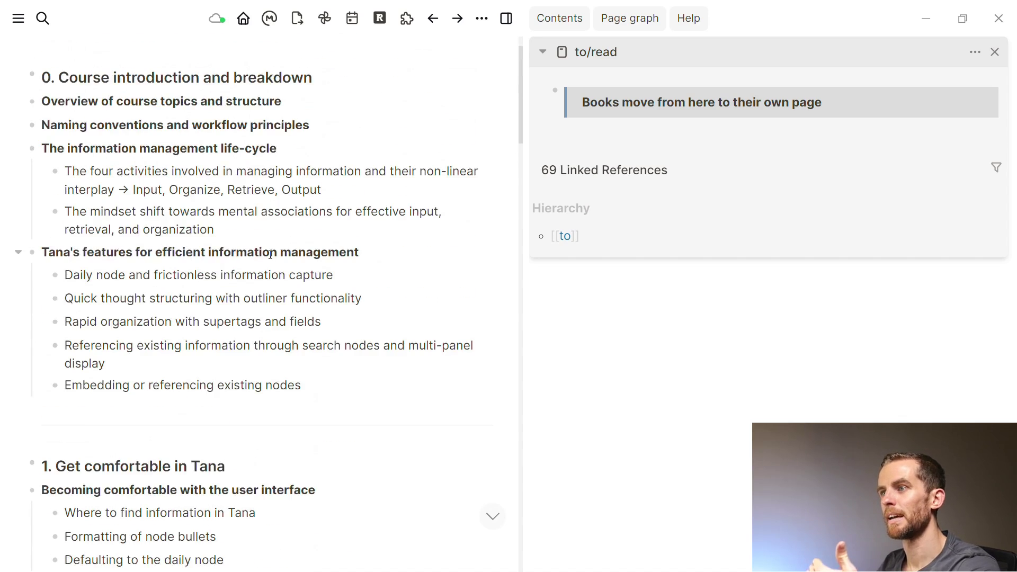
scroll(271, 255, "up", 2)
scroll(515, 128, "down", 4)
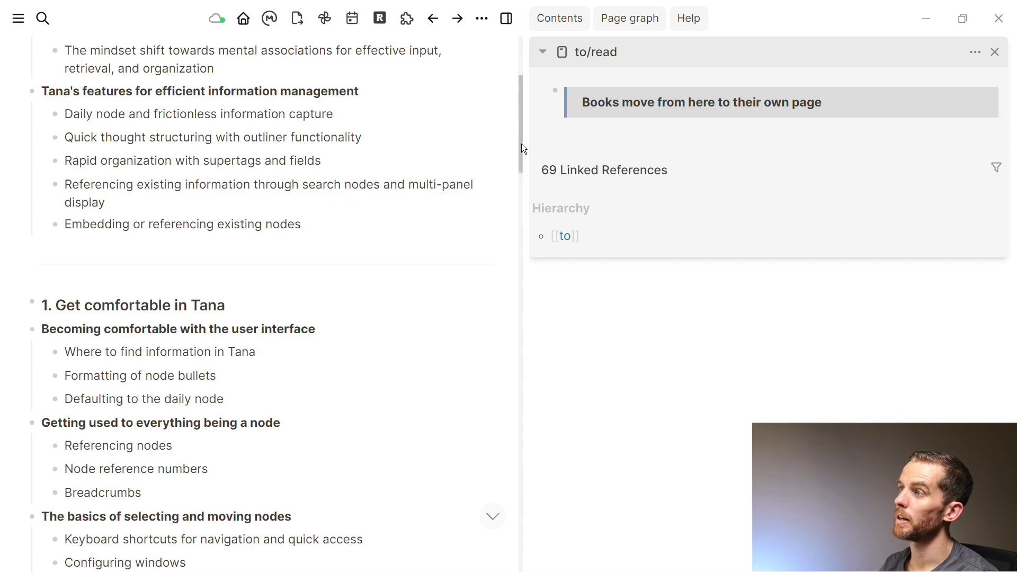
left_click_drag(521, 144, 509, 537)
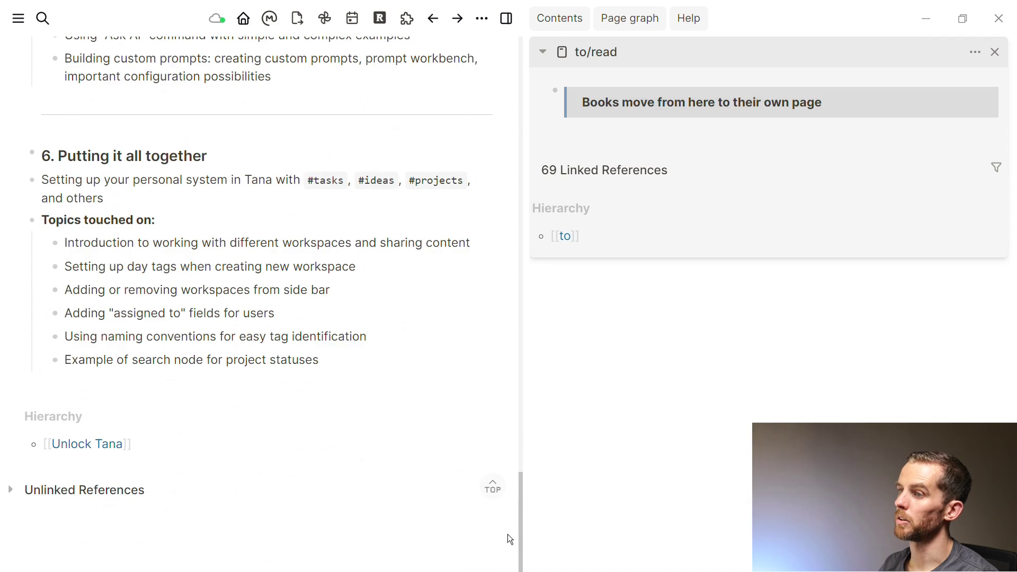
left_click(88, 444)
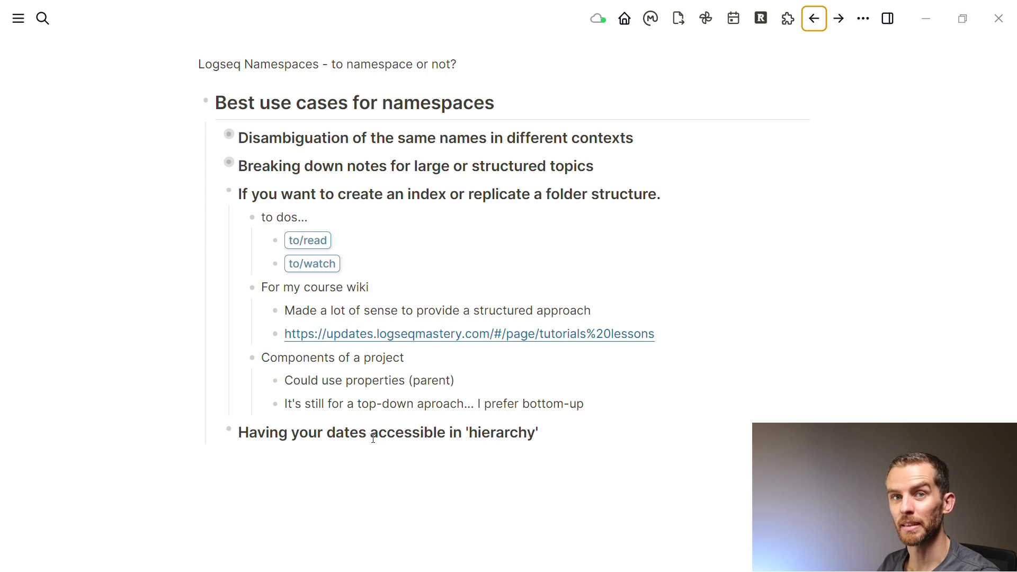
Step: Set the Editor's preferred date format to yyyy_MM_dd in Settings
left_click(870, 29)
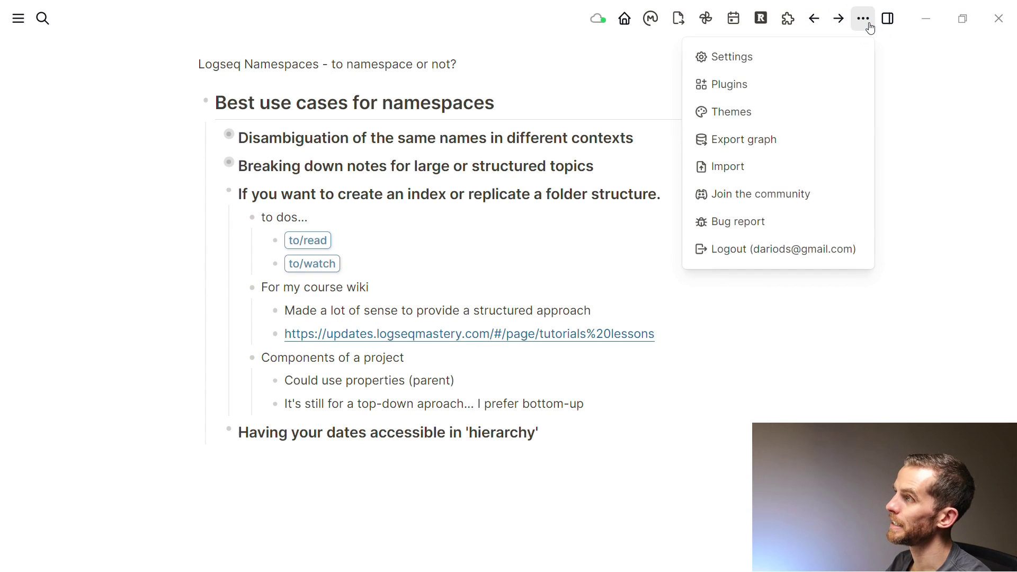
left_click(725, 63)
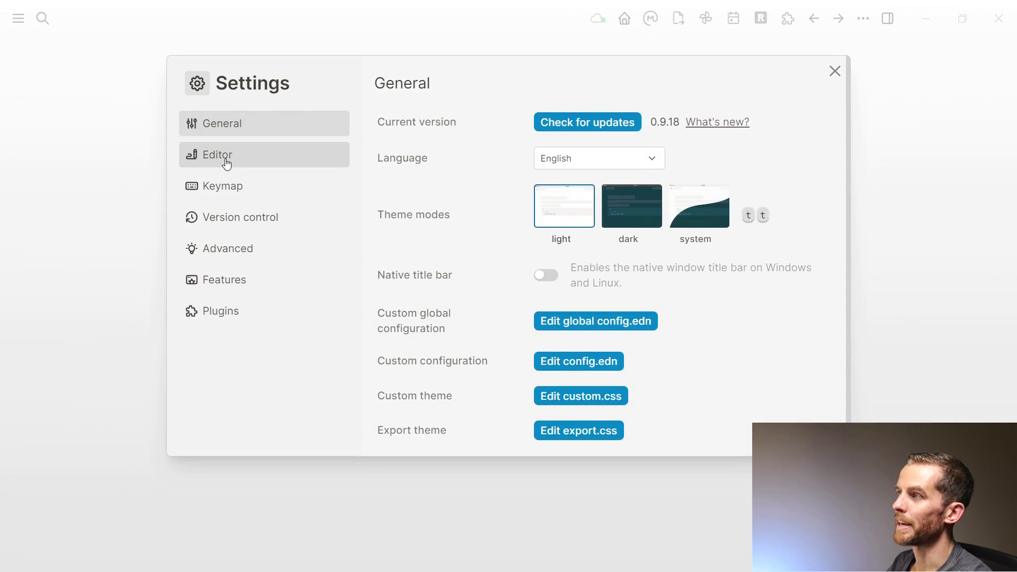
left_click(227, 164)
left_click(602, 154)
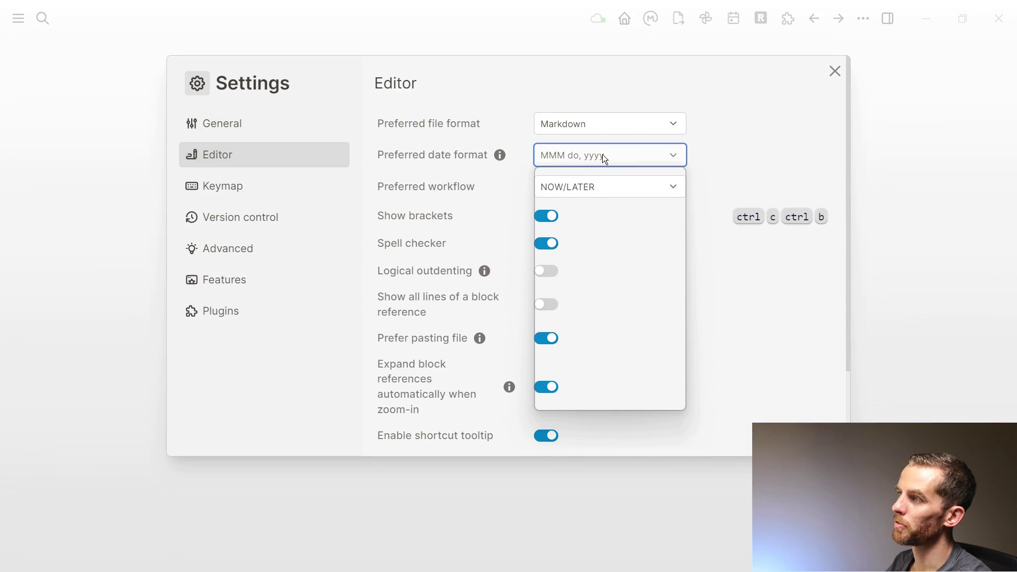
scroll(610, 272, "down", 1)
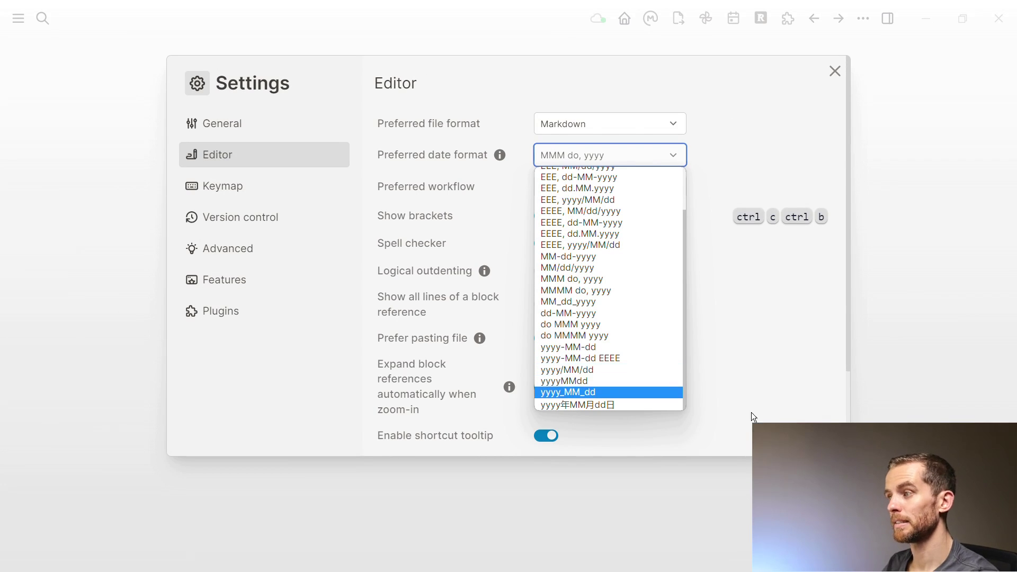
left_click(582, 392)
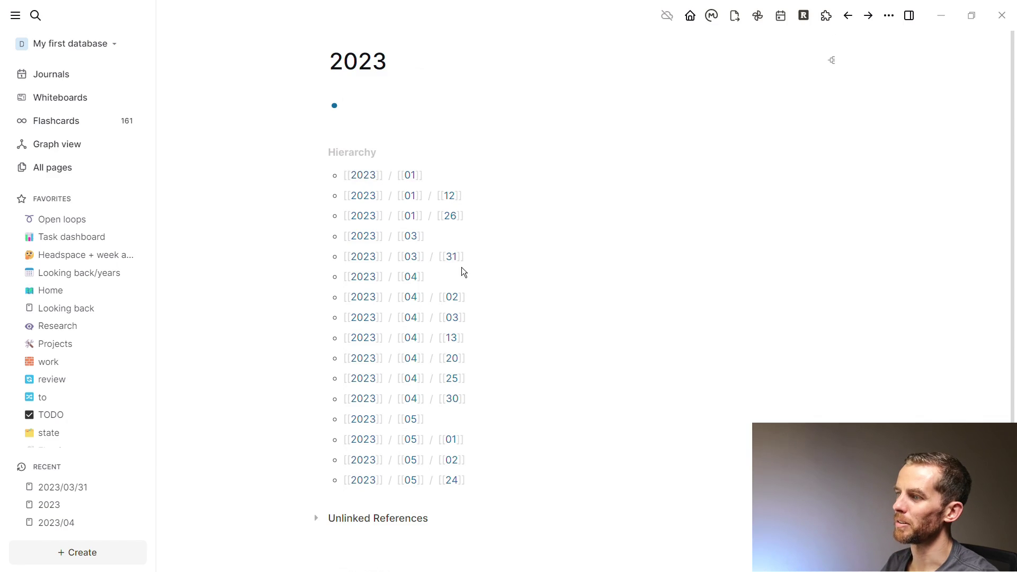
Step: Open the 2023/05/24 day page from the 2023 page's Hierarchy list
scroll(465, 259, "down", 1)
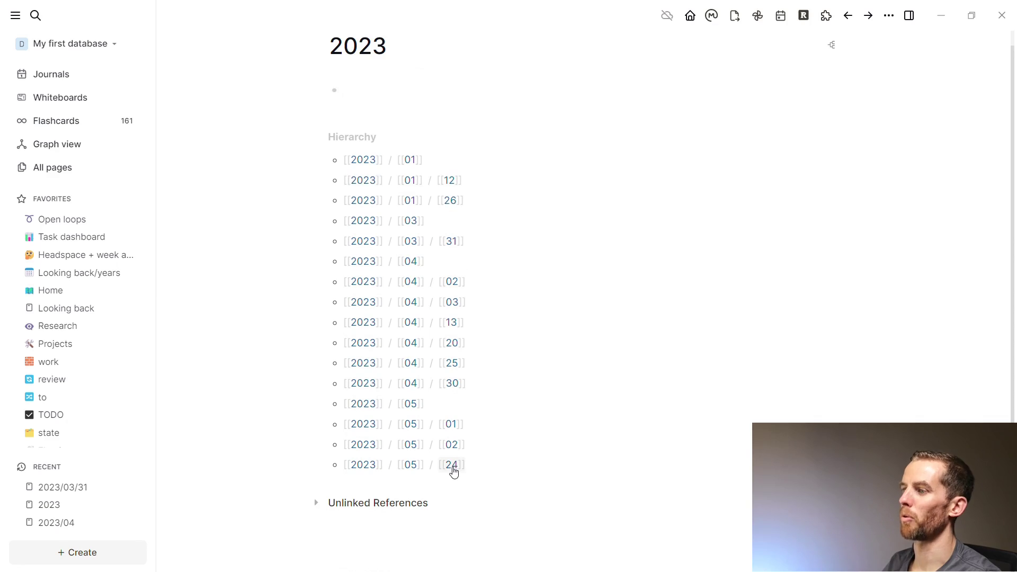
left_click(452, 465)
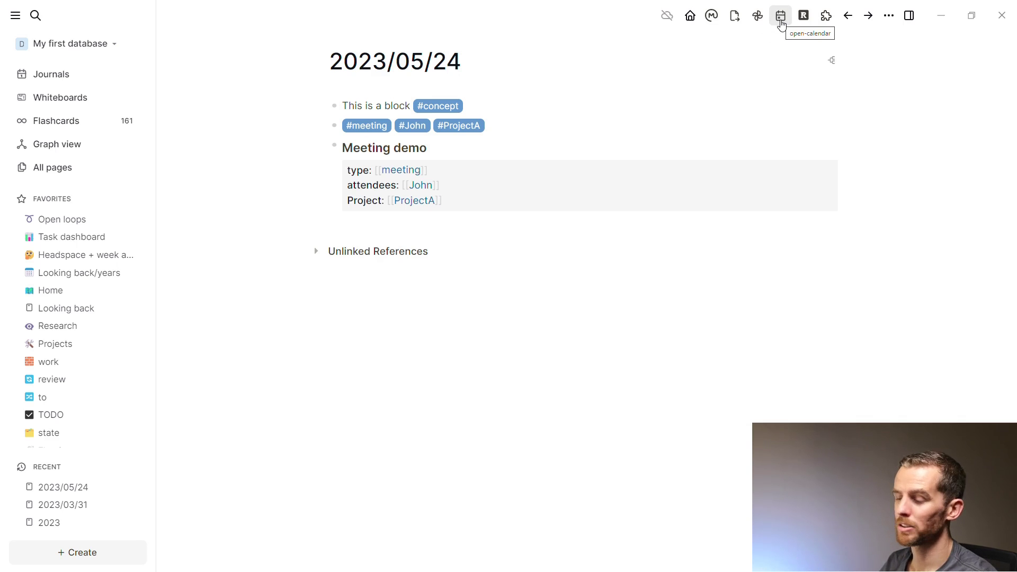
Step: Open the journal calendar from the toolbar
left_click(782, 24)
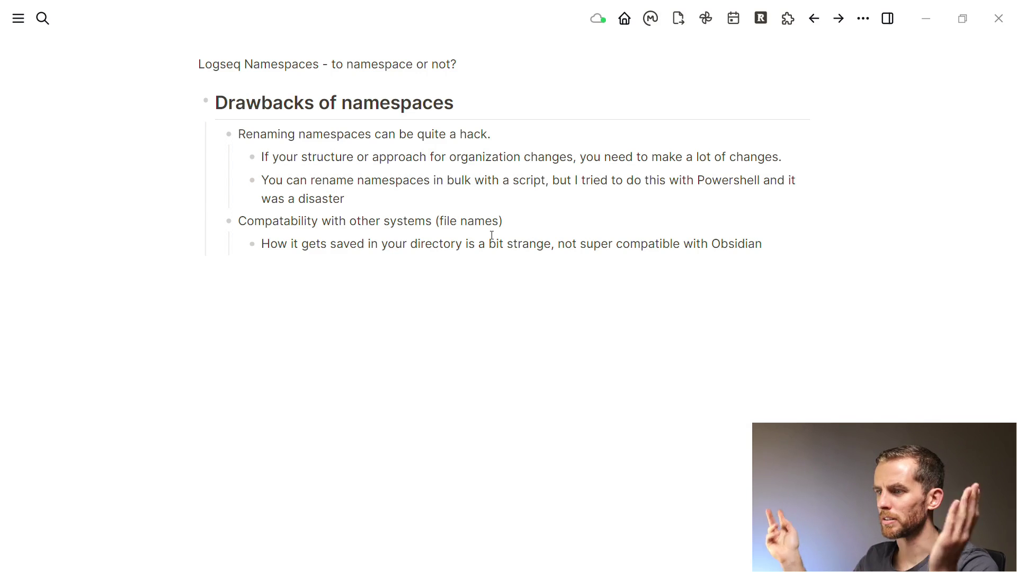
Step: Switch from Logseq to the Obsidian window showing the 2023_10_03 journal note
key("alt+Tab")
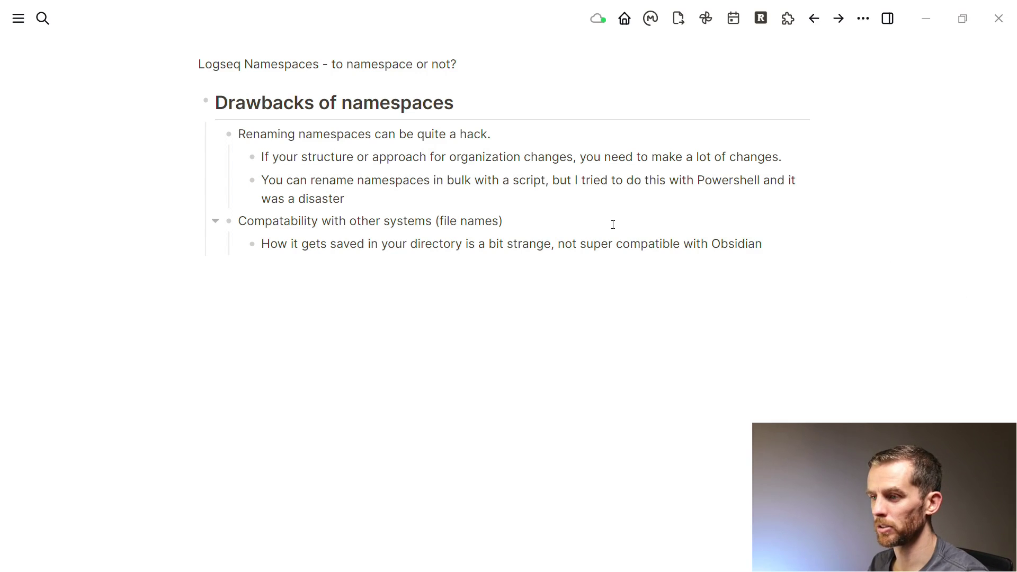
key("super")
key("alt+Tab")
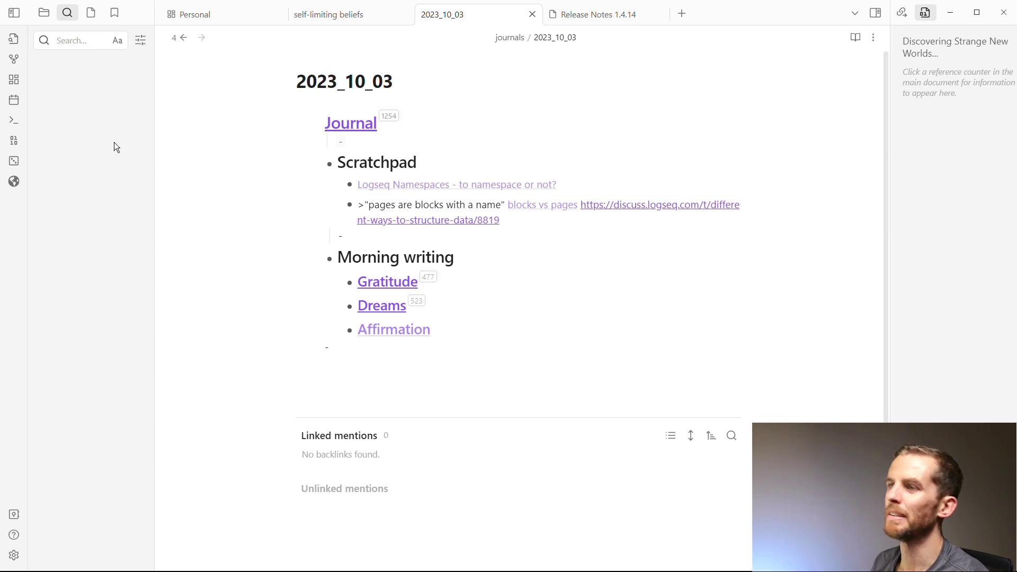
Step: Search file names for 'scra' and open the Scratchpad%2FOrganisations%2FCollaboration note
left_click(72, 43)
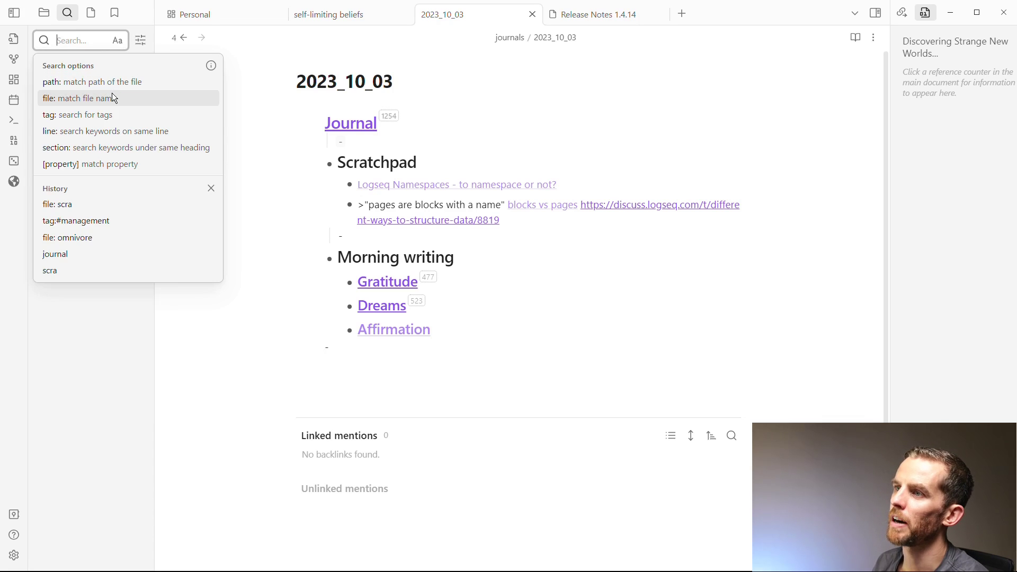
left_click(112, 98)
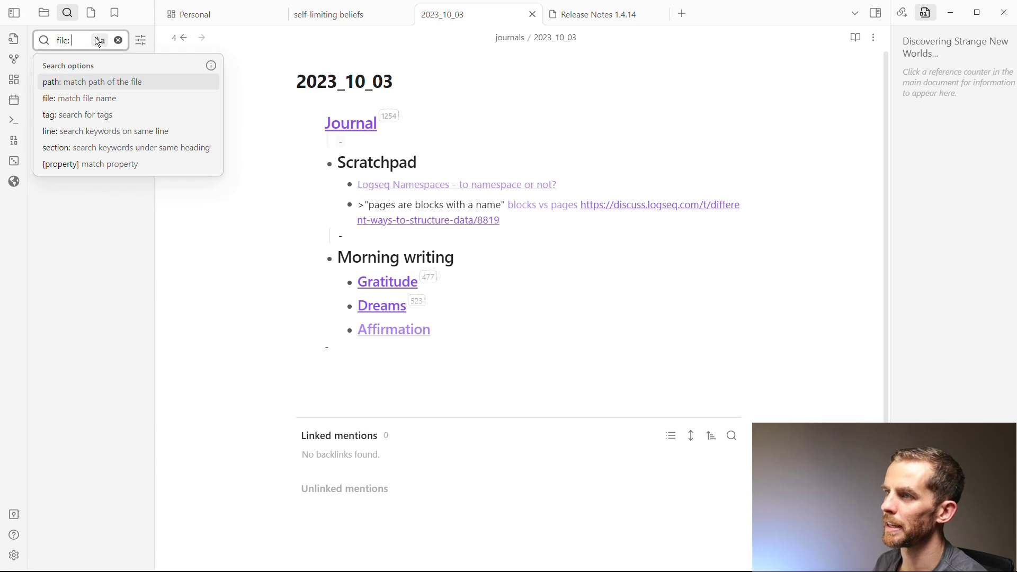
type("scra")
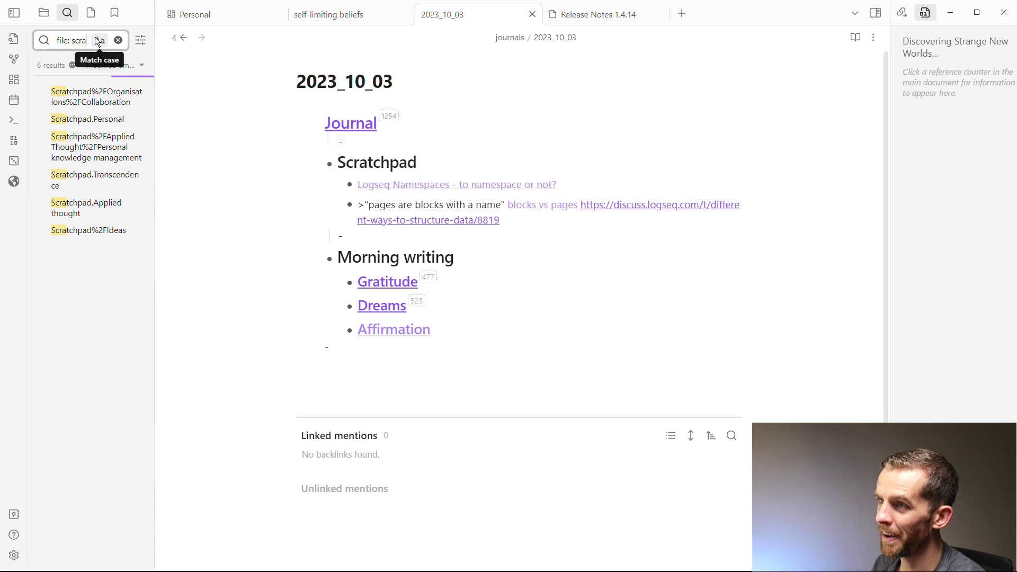
left_click(119, 106)
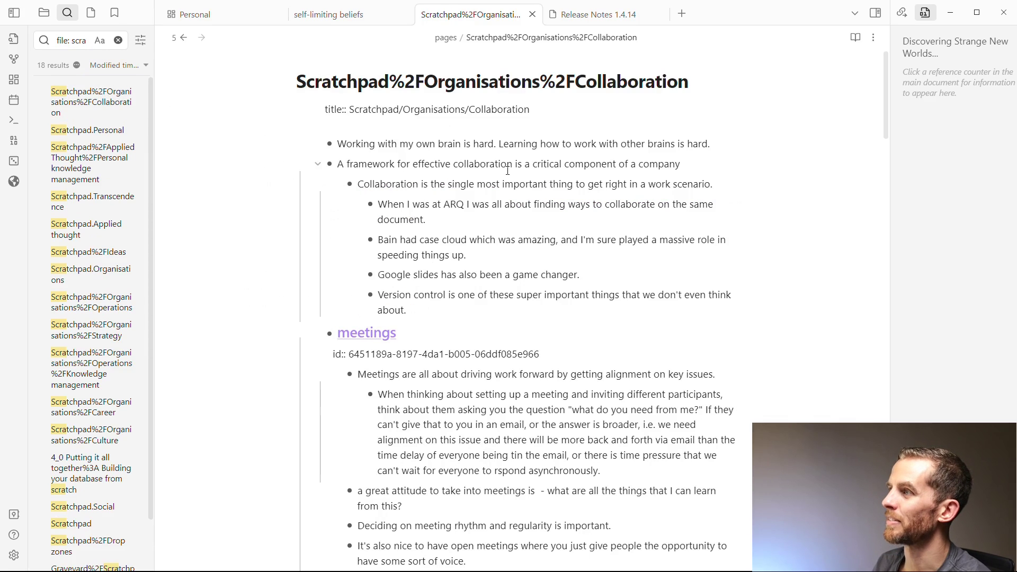